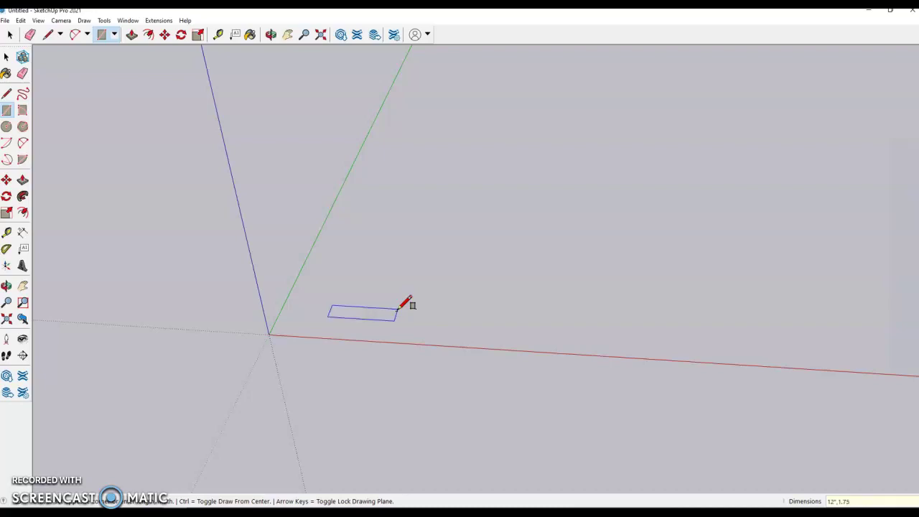
# - Complete a 12 inch by 1.75 inch rectangle flat on the ground near the origin
pyautogui.press('Escape')
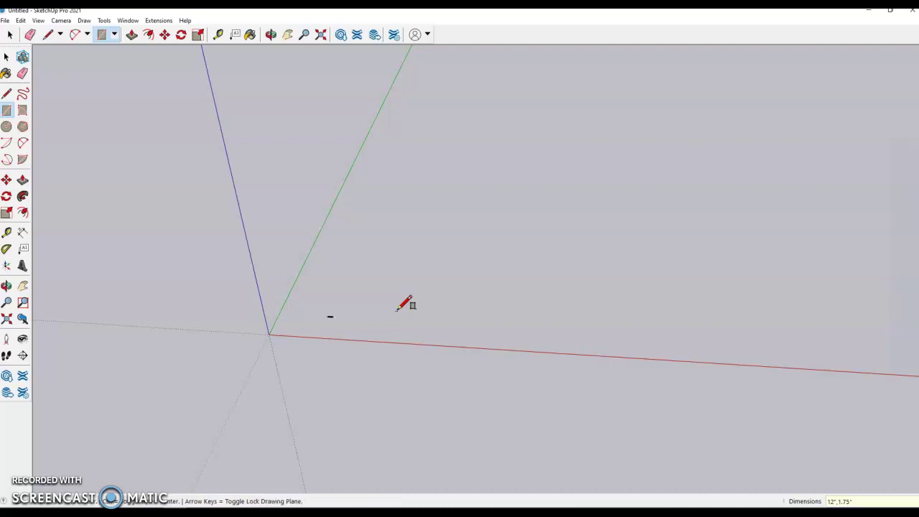
pyautogui.scroll(6, 294, 323)
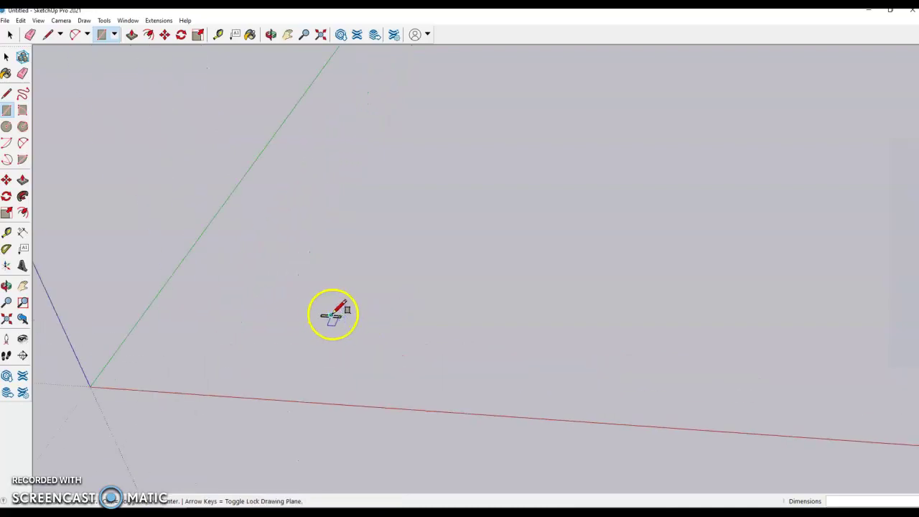
pyautogui.scroll(8, 331, 316)
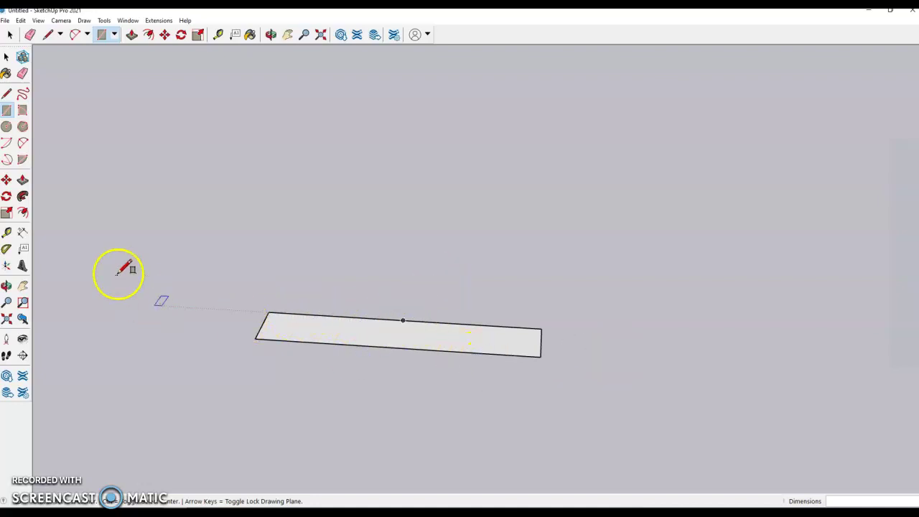
# - Draw a construction line from the rectangle's back left corner, extending its short edge backwards along the green axis
pyautogui.click(7, 94)
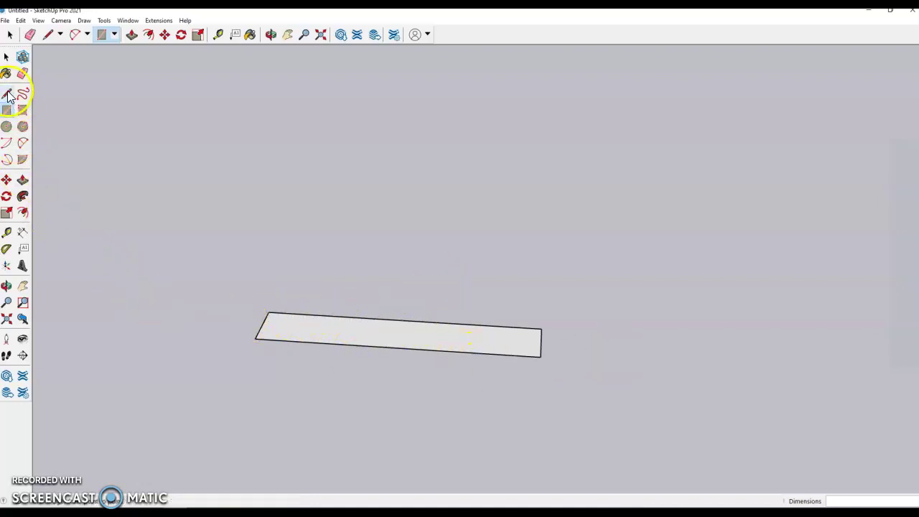
pyautogui.click(268, 313)
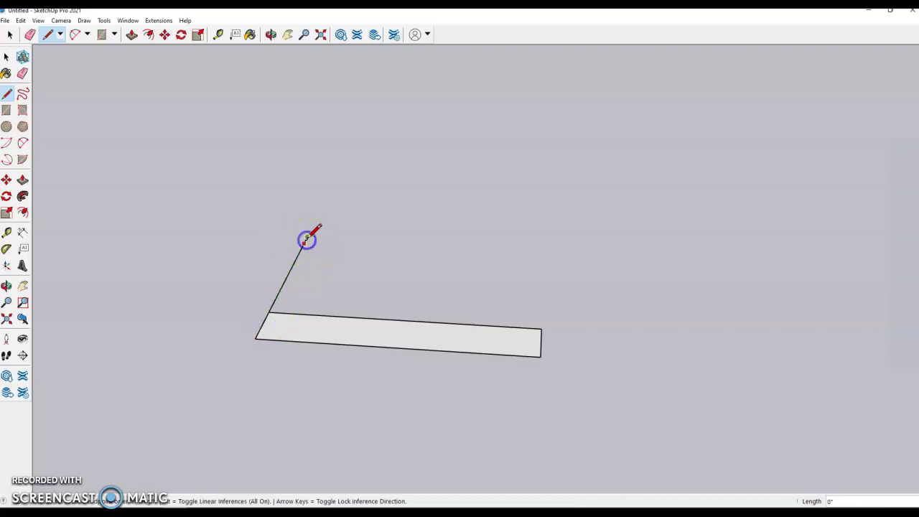
pyautogui.click(306, 237)
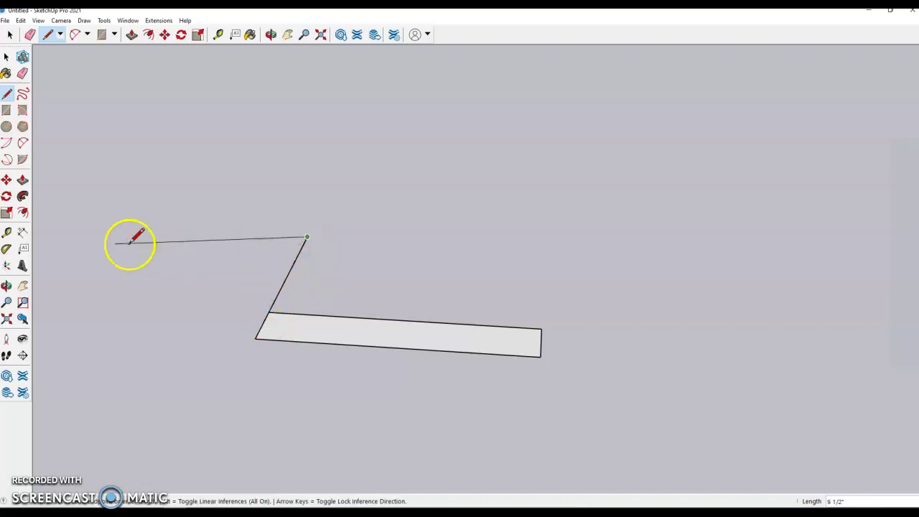
pyautogui.click(6, 110)
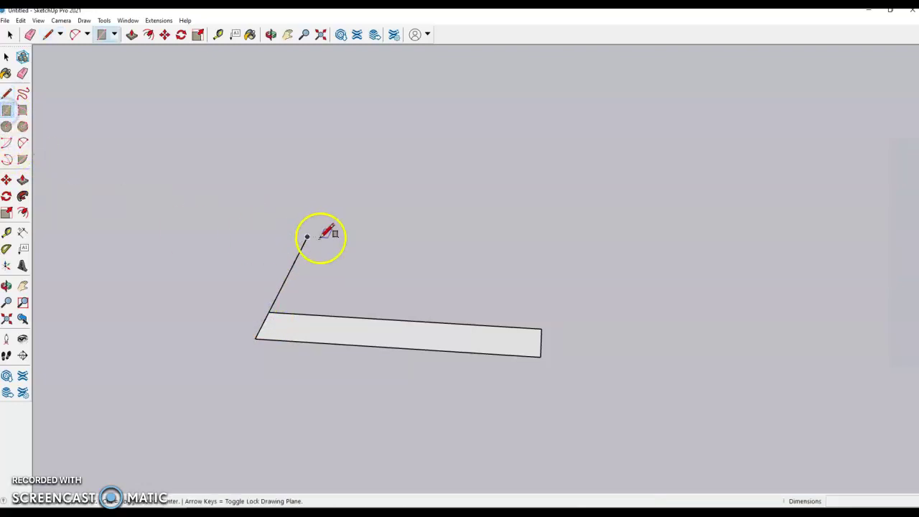
pyautogui.moveTo(307, 237)
pyautogui.mouseDown(button='middle')
pyautogui.moveTo(323, 182)
pyautogui.moveTo(343, 160)
pyautogui.moveTo(322, 155)
pyautogui.moveTo(327, 148)
pyautogui.mouseUp(button='middle')
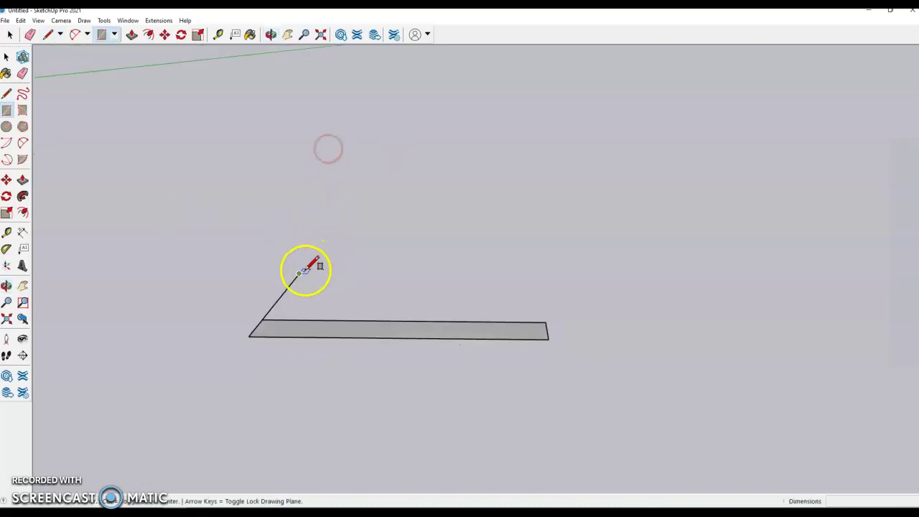
pyautogui.moveTo(314, 219)
pyautogui.mouseDown(button='middle')
pyautogui.moveTo(247, 305)
pyautogui.moveTo(303, 322)
pyautogui.moveTo(287, 318)
pyautogui.mouseUp(button='middle')
# - Draw a line about 16 inches long along the red axis, starting on the construction line behind the rectangle
pyautogui.click(7, 94)
pyautogui.click(299, 249)
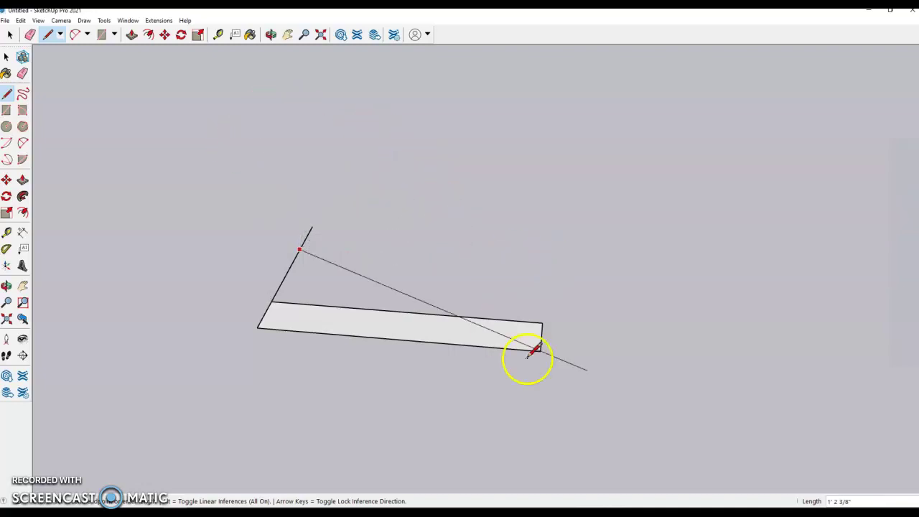
pyautogui.click(633, 271)
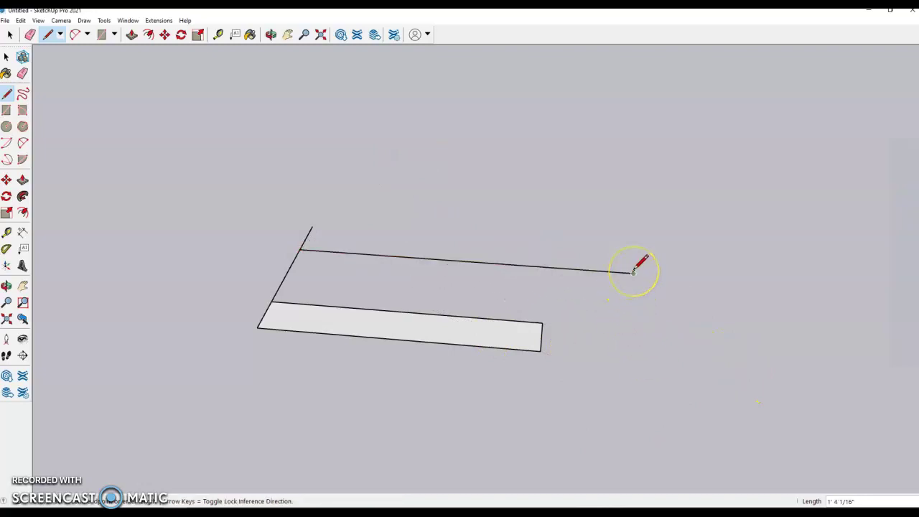
pyautogui.click(634, 271)
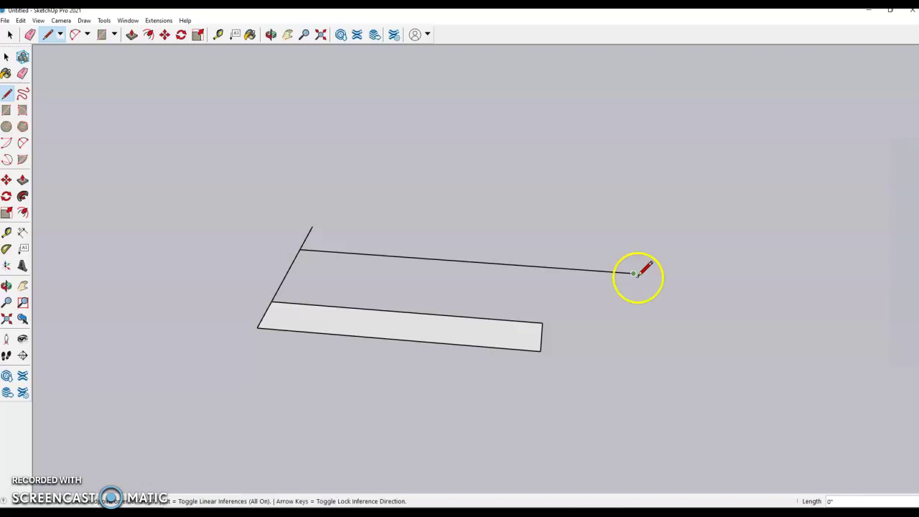
# - Draw a line from the rectangle's back right corner along the green axis, crossing the long line behind it
pyautogui.click(542, 321)
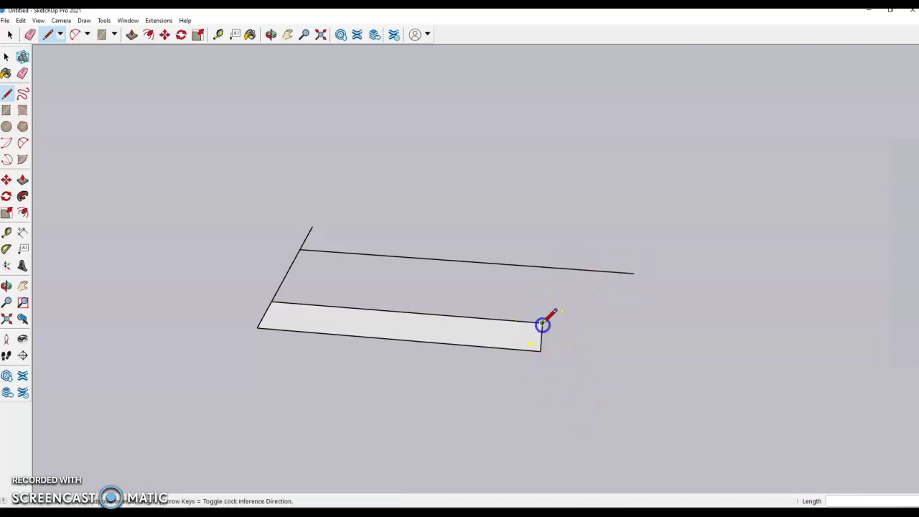
pyautogui.click(550, 238)
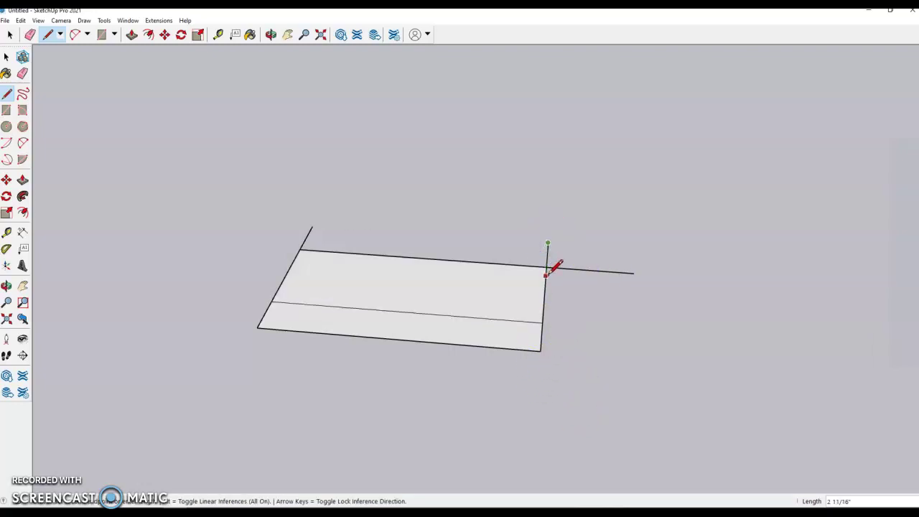
pyautogui.press('Escape')
# - Draw a 0.75 inch vertical line upward from the intersection at the right end of the back edge
pyautogui.click(547, 267)
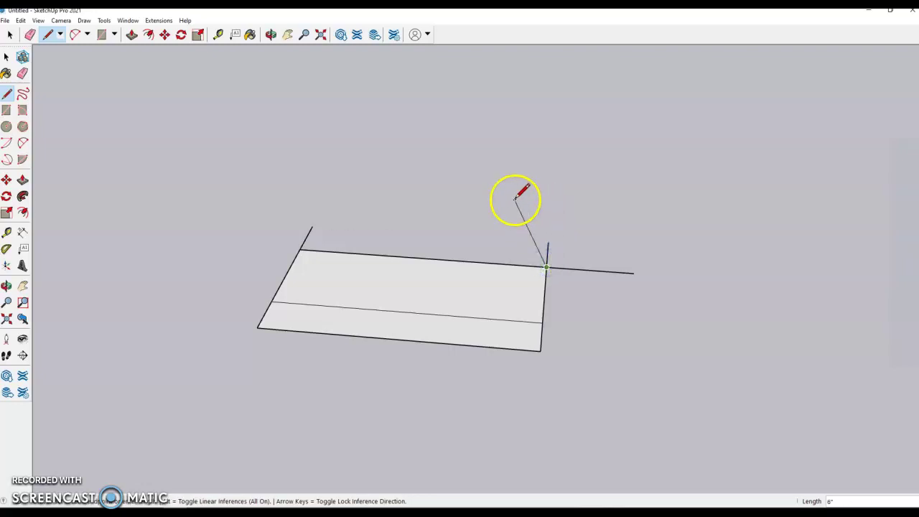
pyautogui.moveTo(574, 188); pyautogui.dragTo(591, 107, button='middle')
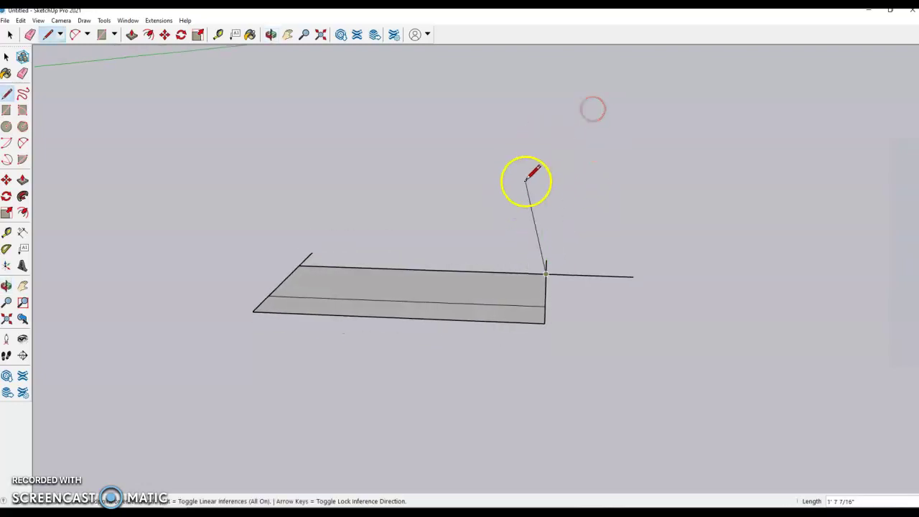
pyautogui.moveTo(543, 196); pyautogui.dragTo(459, 232, button='middle')
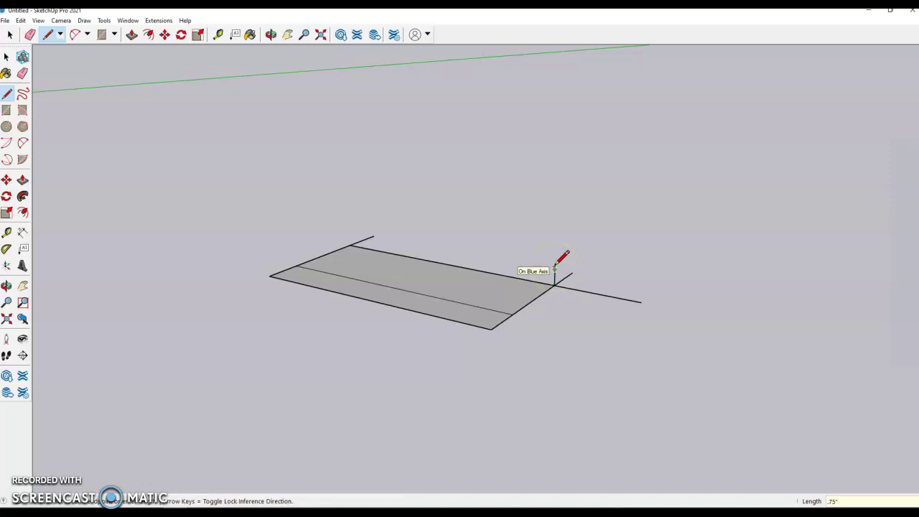
pyautogui.press('Escape')
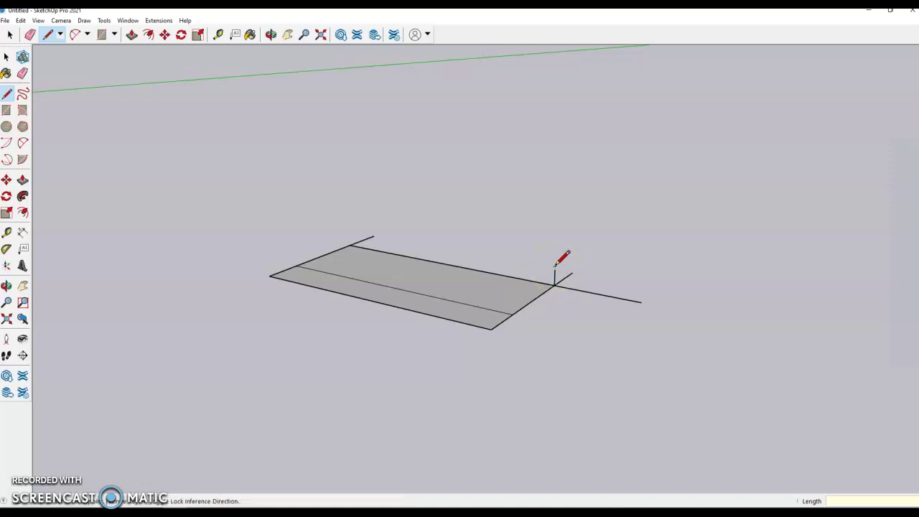
# - Draw a 2.75 inch vertical line at the back edge's left end and join its top to the short vertical's top, closing a tapered face
pyautogui.click(349, 244)
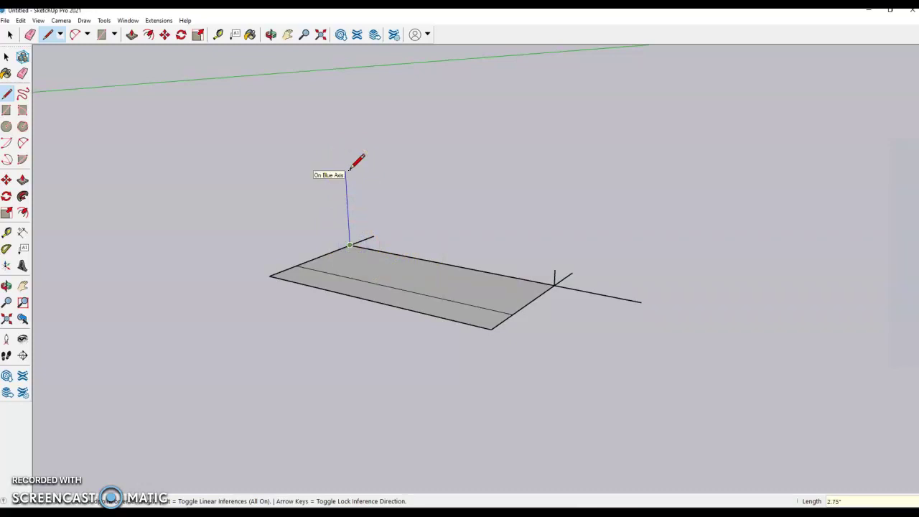
pyautogui.moveTo(346, 194); pyautogui.dragTo(555, 270)
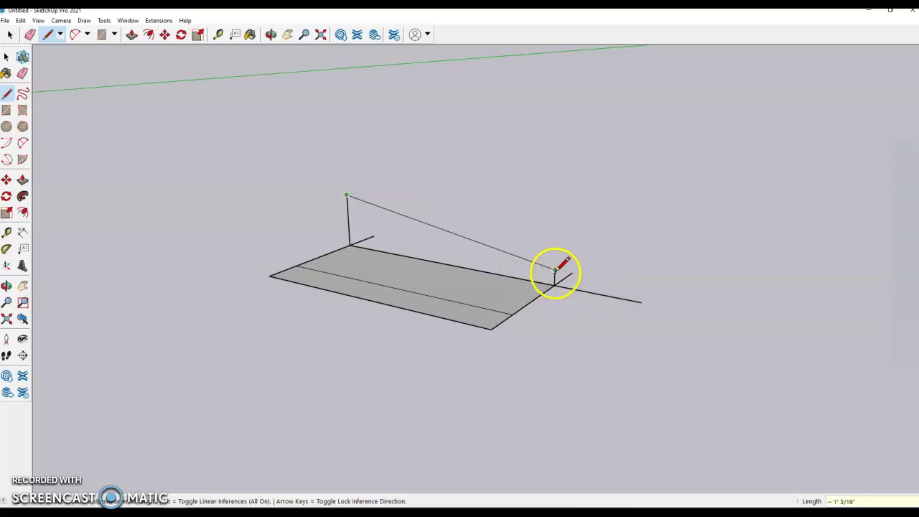
pyautogui.click(555, 270)
pyautogui.moveTo(554, 269); pyautogui.dragTo(593, 362, button='middle')
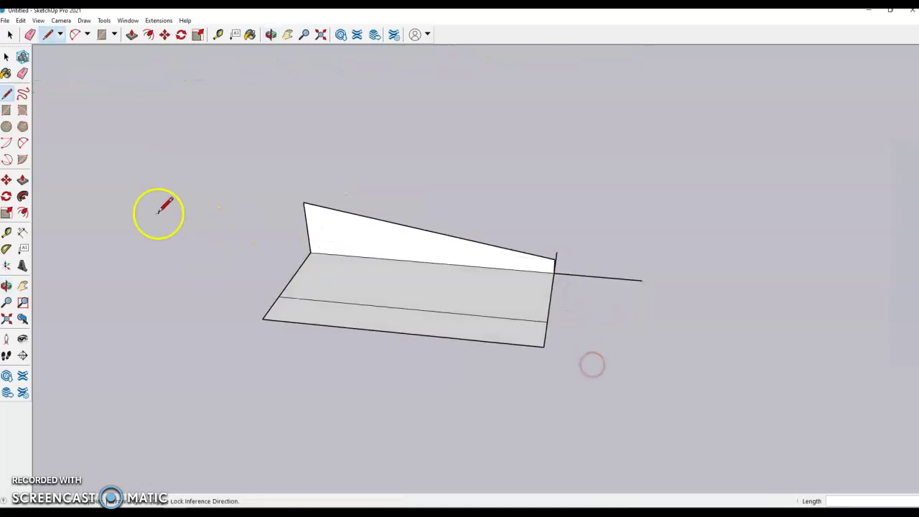
# - Erase the construction lines linking the two shapes and the leftover line stubs, keeping the tapered vertical face and the flat rectangle
pyautogui.click(22, 73)
pyautogui.moveTo(293, 256)
pyautogui.mouseDown()
pyautogui.moveTo(413, 289)
pyautogui.moveTo(564, 296)
pyautogui.mouseUp()
pyautogui.moveTo(561, 256); pyautogui.dragTo(553, 252)
pyautogui.moveTo(553, 252); pyautogui.dragTo(173, 273, button='middle')
pyautogui.moveTo(508, 225); pyautogui.dragTo(518, 207)
pyautogui.moveTo(390, 328); pyautogui.dragTo(708, 314, button='middle')
pyautogui.moveTo(424, 283); pyautogui.dragTo(501, 302, button='middle')
pyautogui.scroll(3, 423, 226)
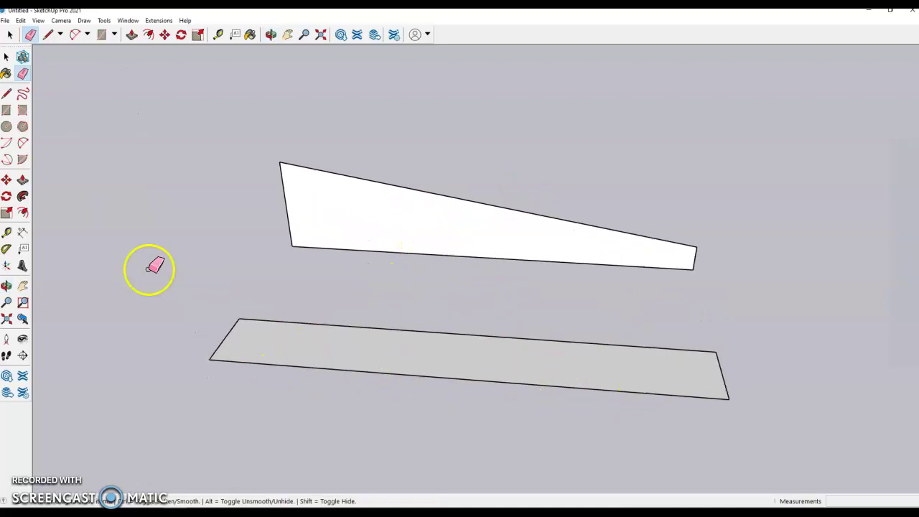
# - Draw a lengthwise line along the red axis from the midpoint of the flat rectangle's left edge past its far edge
pyautogui.click(5, 94)
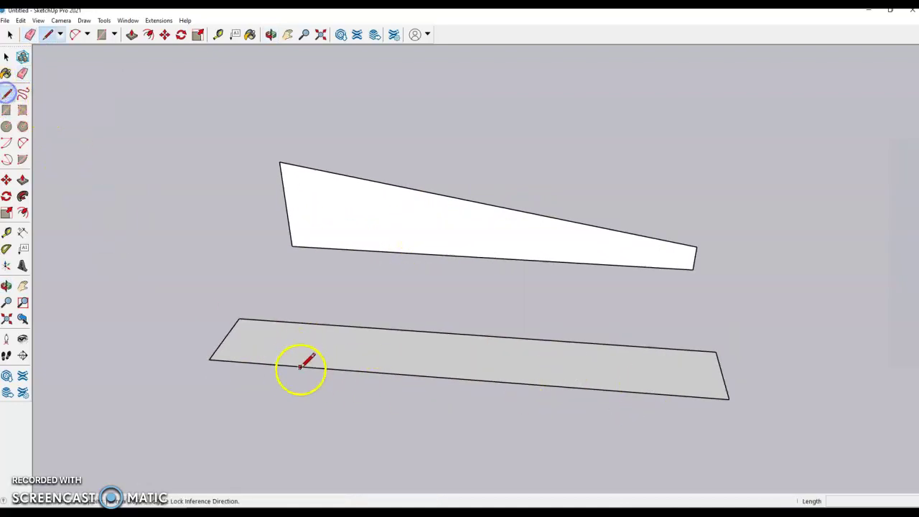
pyautogui.click(224, 337)
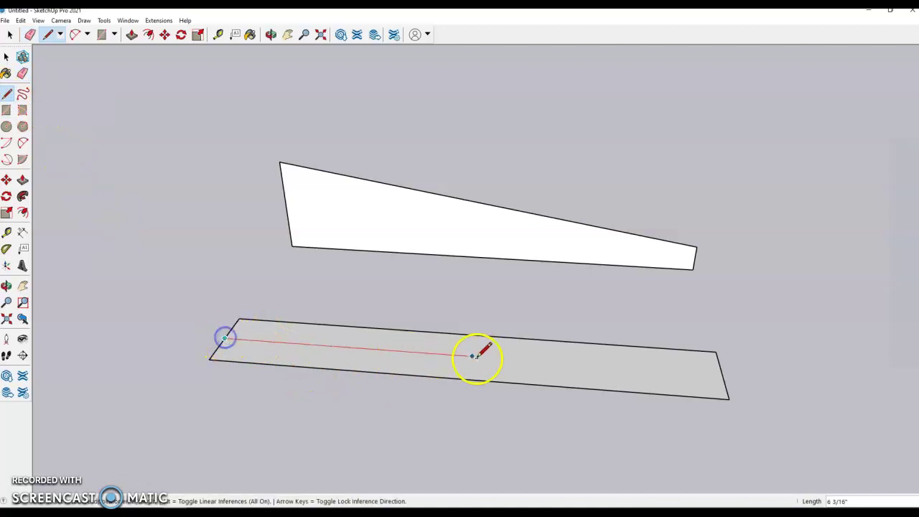
pyautogui.click(754, 374)
pyautogui.press('Escape')
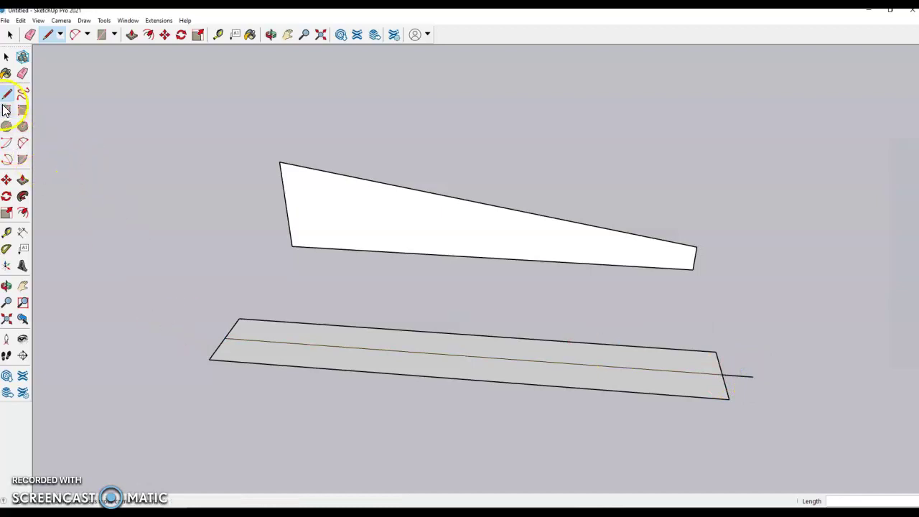
# - Erase the back half of the flat rectangle and the overhanging end of the dividing line
pyautogui.click(23, 76)
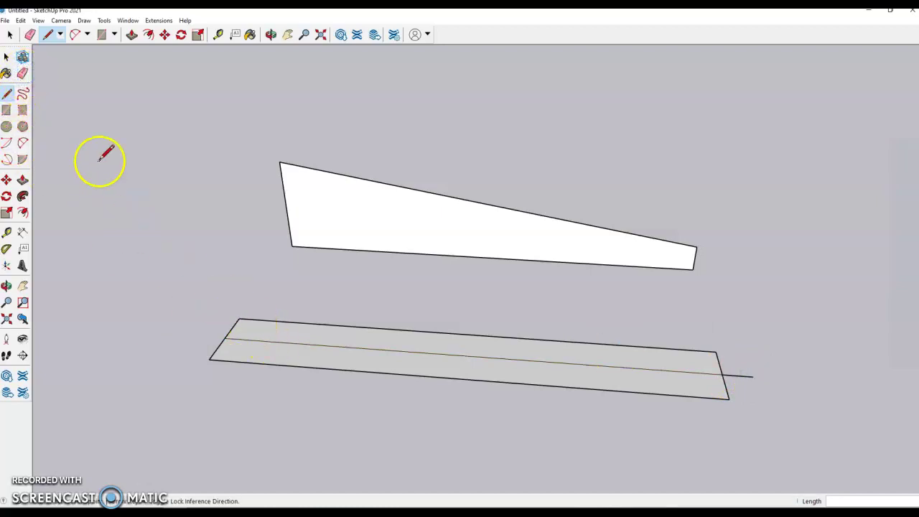
pyautogui.moveTo(232, 314); pyautogui.dragTo(606, 344)
pyautogui.moveTo(736, 369); pyautogui.dragTo(740, 373)
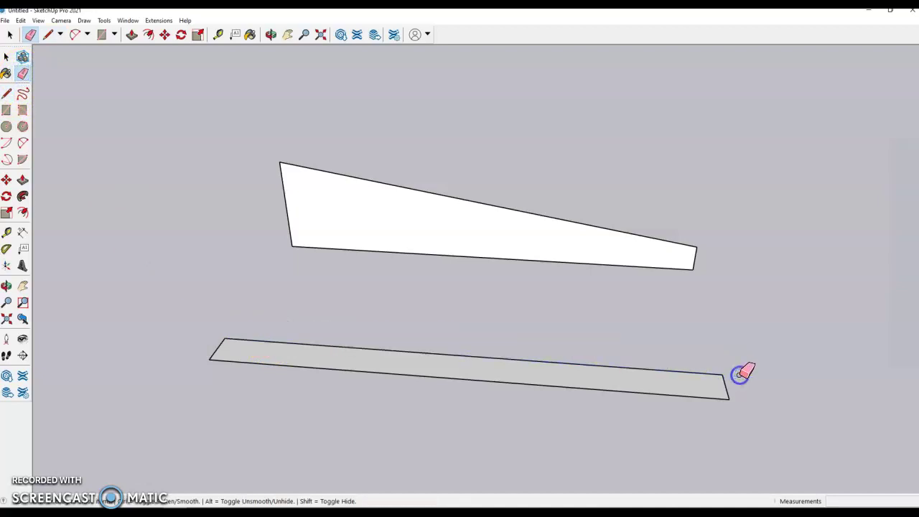
# - Add guides on the flat strip: 0.25 inch from its back left corner along the short edge, and 2.5 inches lengthwise from that point
pyautogui.moveTo(310, 334); pyautogui.dragTo(330, 414, button='middle')
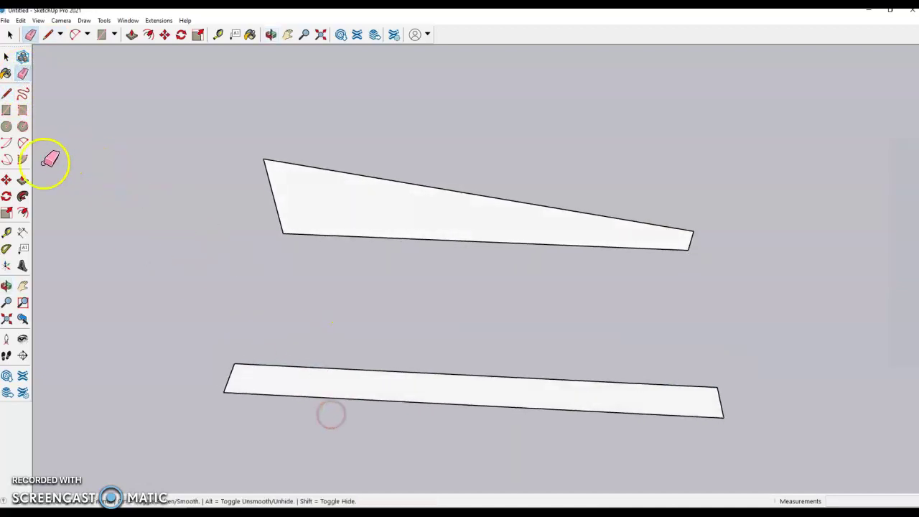
pyautogui.click(6, 232)
pyautogui.click(242, 357)
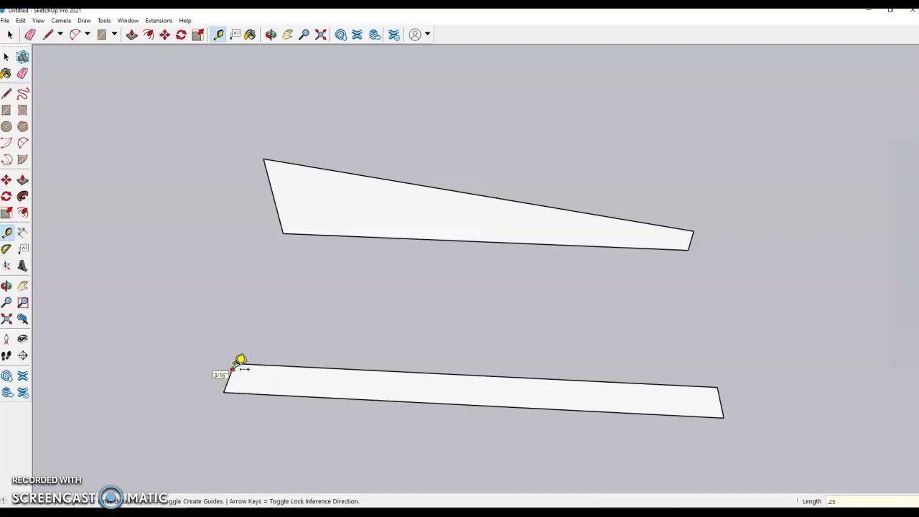
pyautogui.click(232, 371)
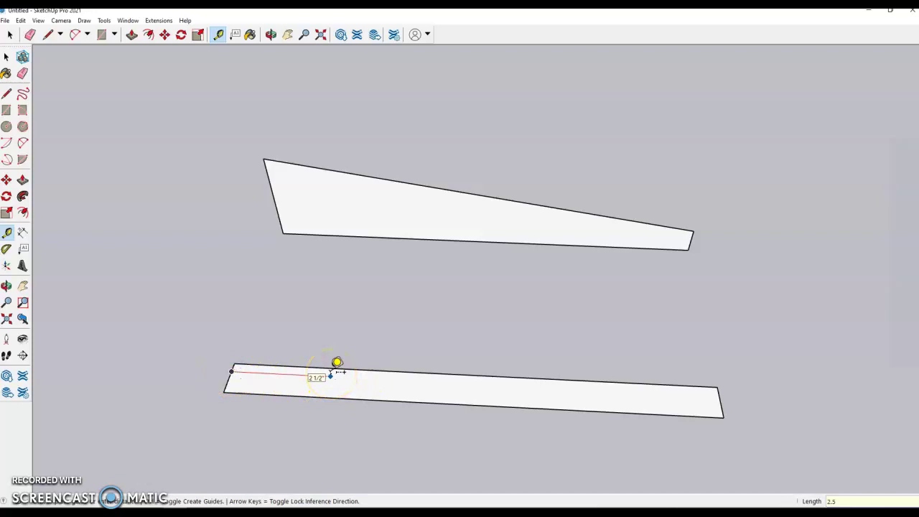
pyautogui.press('Return')
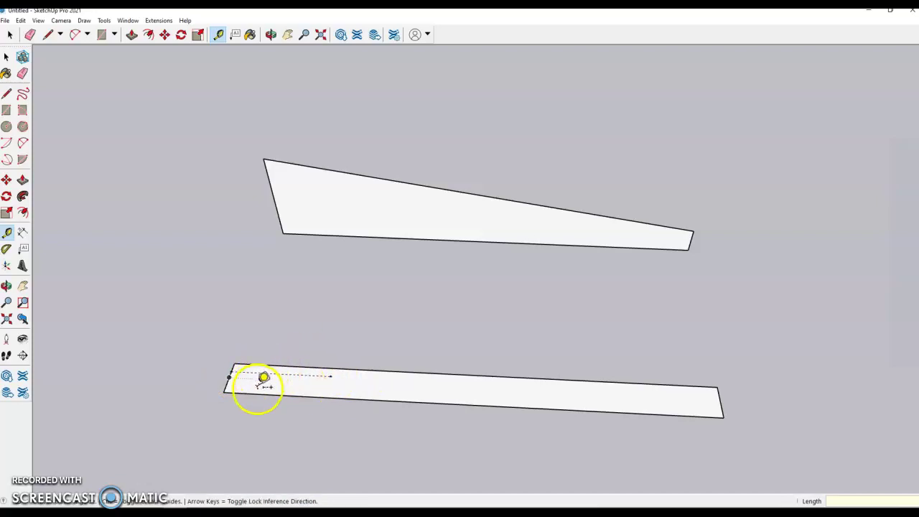
# - Place a guide point 1.25 inches up the tapered face's left edge from its lower corner
pyautogui.moveTo(289, 245); pyautogui.dragTo(312, 200, button='middle')
pyautogui.click(277, 254)
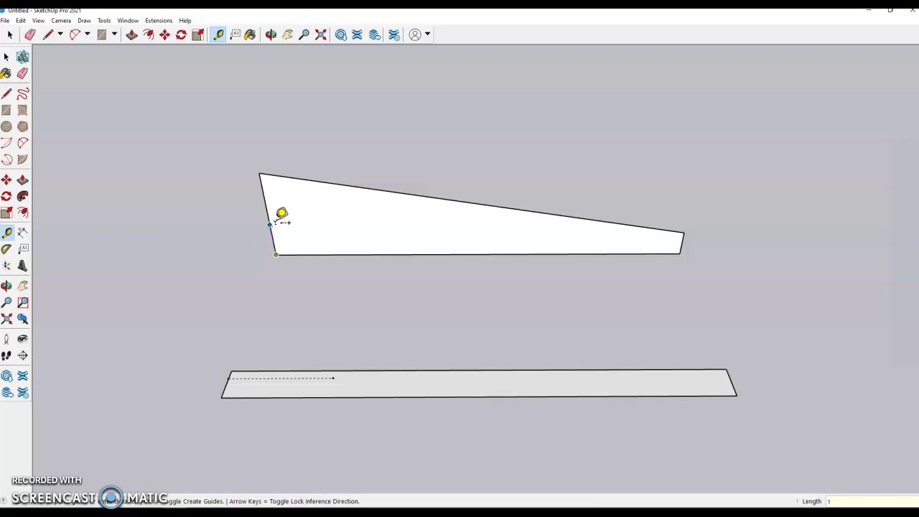
pyautogui.click(271, 223)
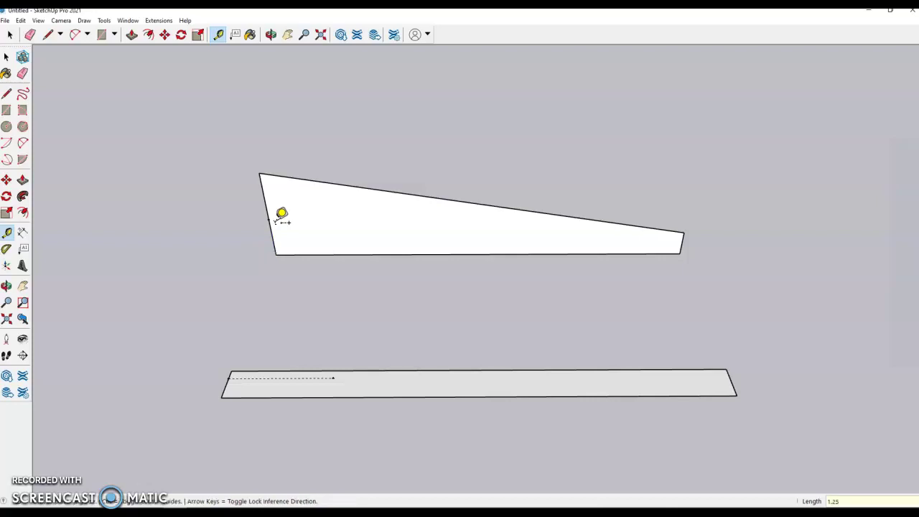
# - Add a 2.5 inch horizontal guide from the tapered face's left-edge guide point and a 0.5 inch vertical guide upward from its end
pyautogui.click(270, 220)
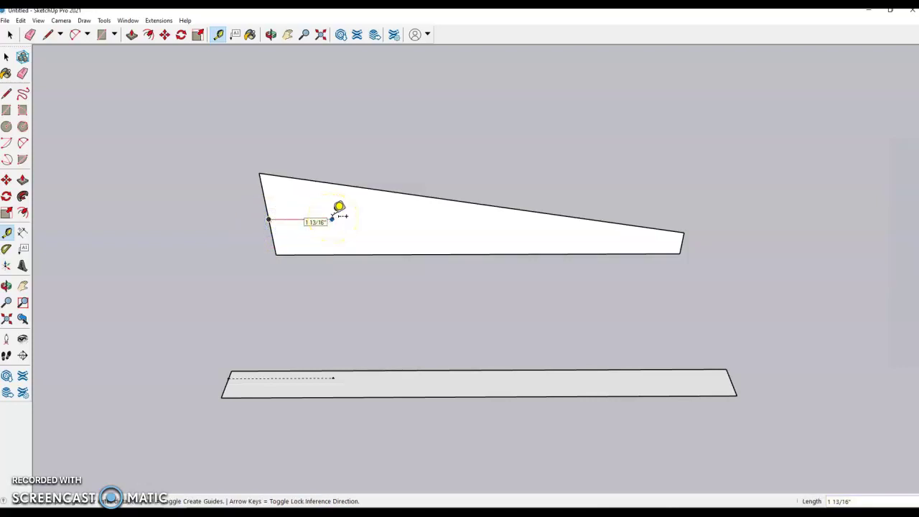
pyautogui.write('2.5')
pyautogui.press('Return')
pyautogui.click(357, 218)
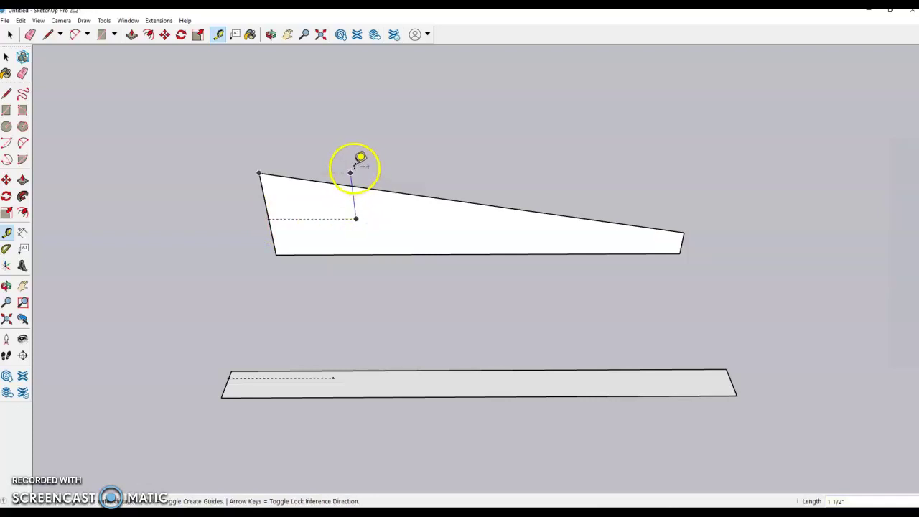
pyautogui.press('Return')
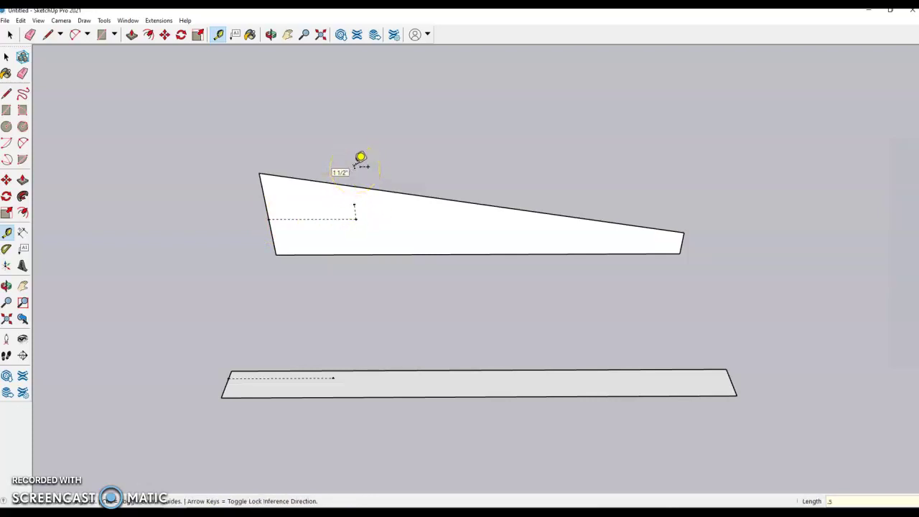
# - Add a horizontal guide line through the upper end of the short vertical guide on the tapered face
pyautogui.click(354, 205)
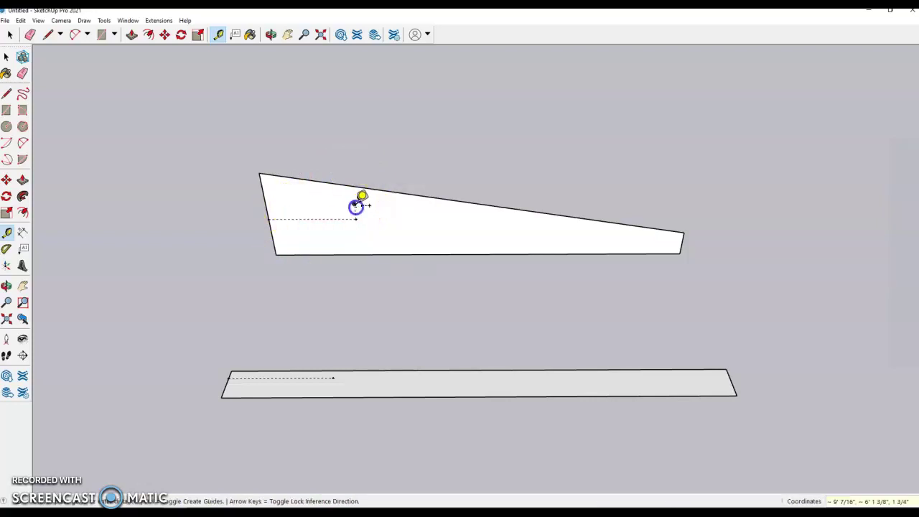
pyautogui.click(267, 205)
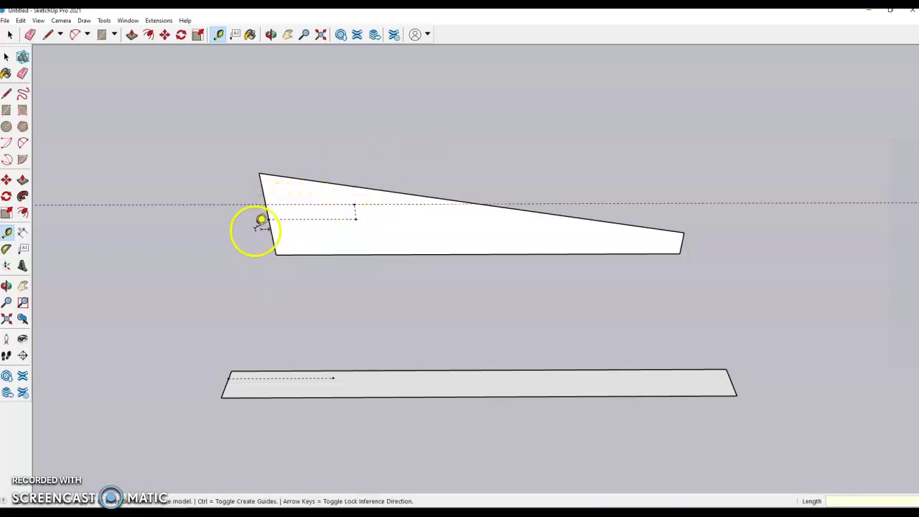
pyautogui.moveTo(257, 226); pyautogui.dragTo(316, 156, button='middle')
pyautogui.moveTo(273, 318); pyautogui.dragTo(263, 385, button='middle')
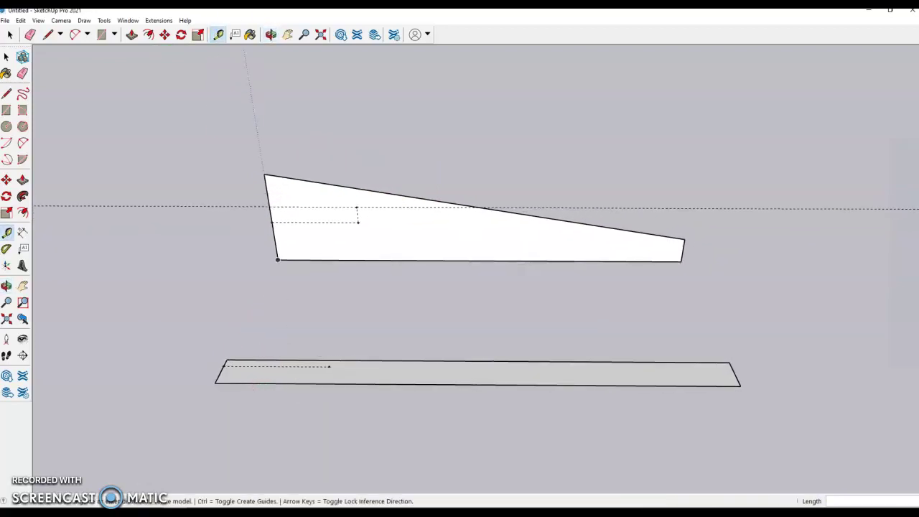
# - Draw a diagonal line about 2 5/8 inches long from the flat strip's left end edge to its front long edge
pyautogui.click(7, 93)
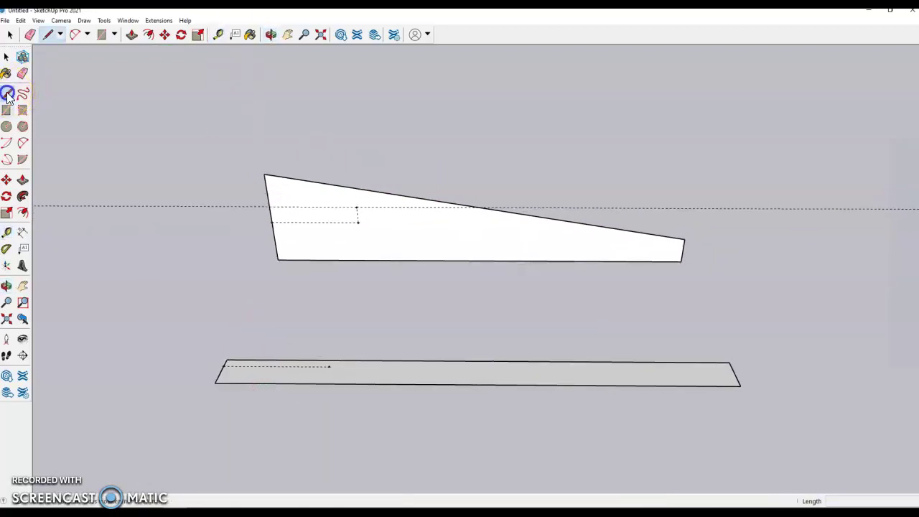
pyautogui.click(220, 375)
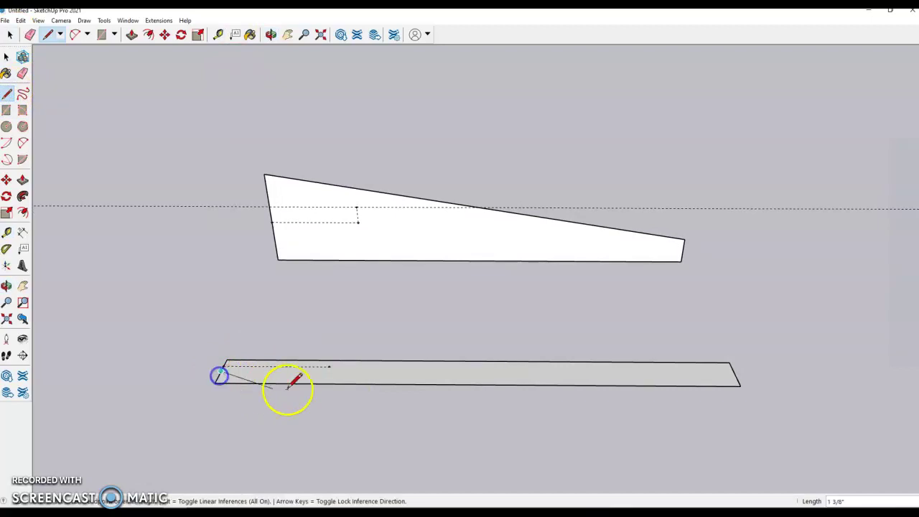
pyautogui.click(329, 384)
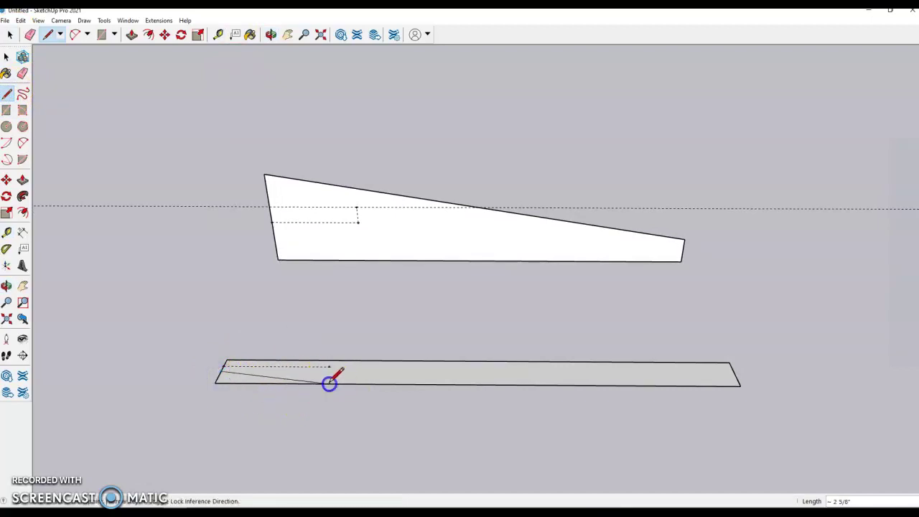
# - Draw a three-segment line from the strip's front edge angling inward, along the strip, and about 1 3/16 inches out to its right end edge
pyautogui.click(401, 383)
pyautogui.moveTo(422, 370)
pyautogui.mouseDown(button='middle')
pyautogui.moveTo(430, 375)
pyautogui.moveTo(434, 445)
pyautogui.mouseUp(button='middle')
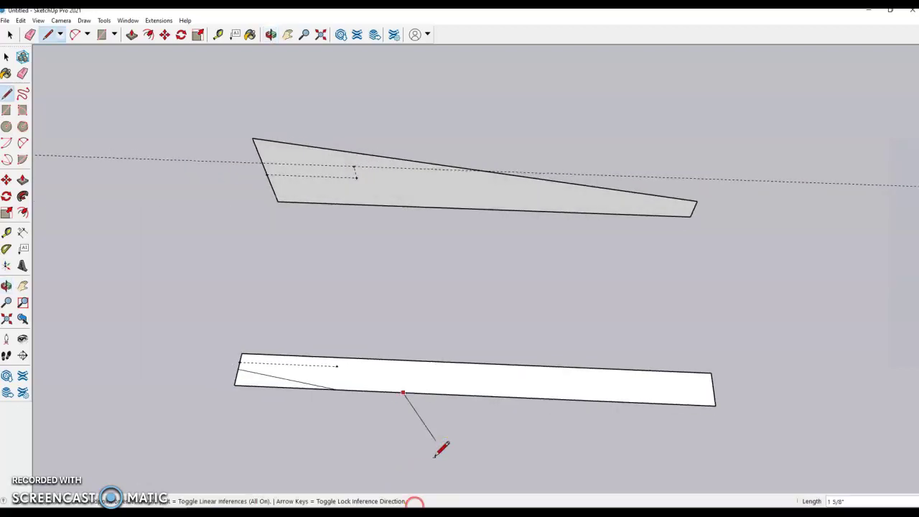
pyautogui.click(467, 381)
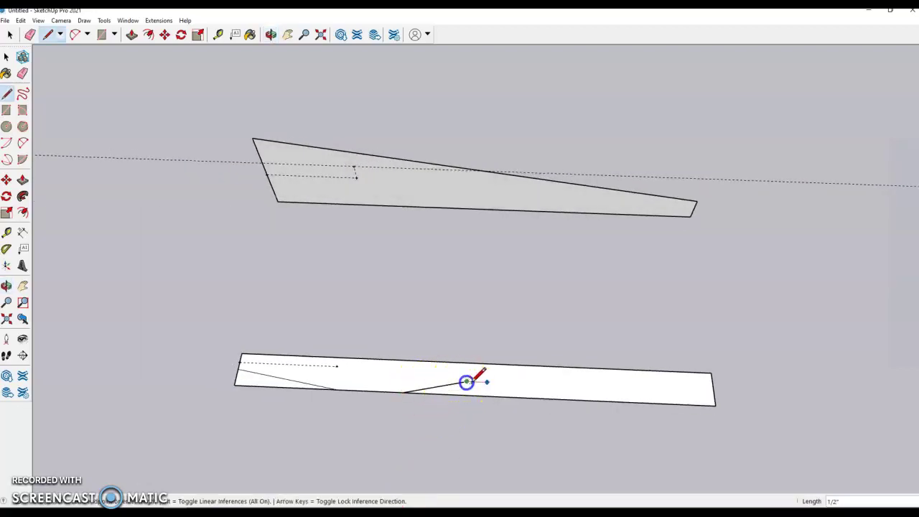
pyautogui.click(671, 390)
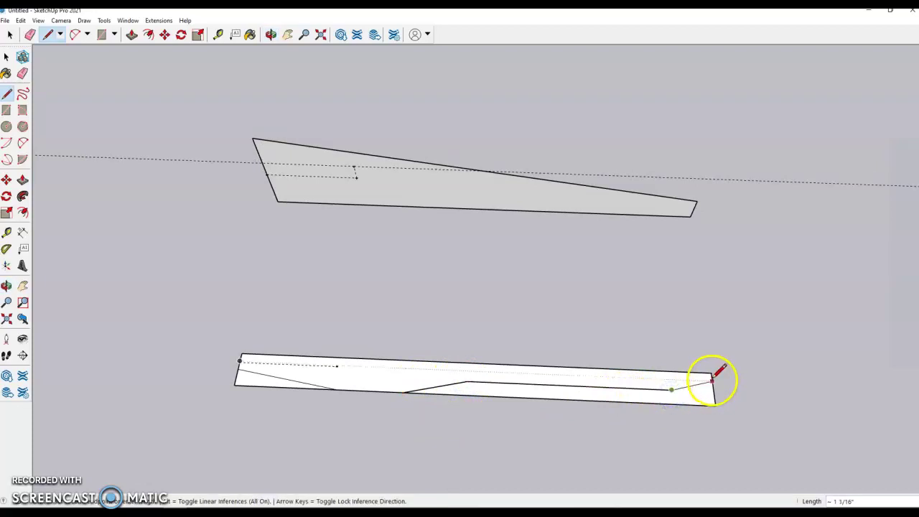
pyautogui.click(714, 376)
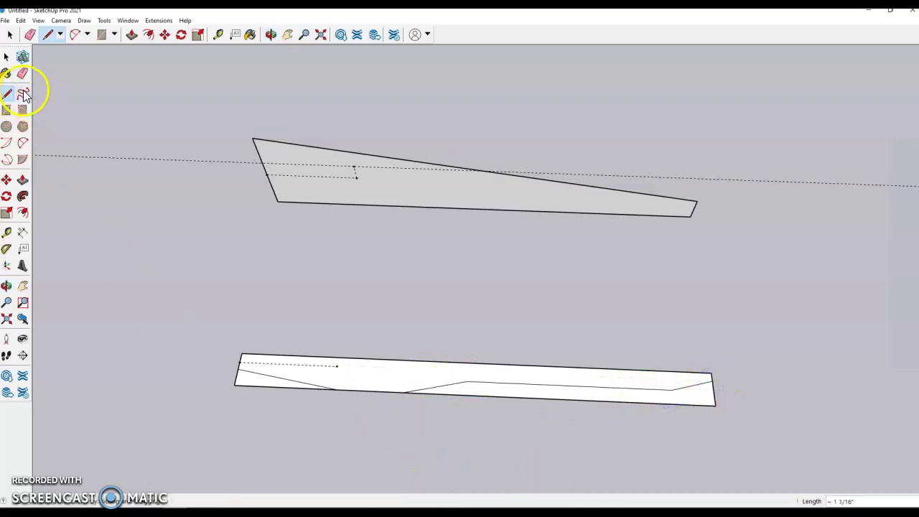
# - Erase the strip's outer front edges and end-edge remnants outside the newly drawn contour
pyautogui.click(23, 73)
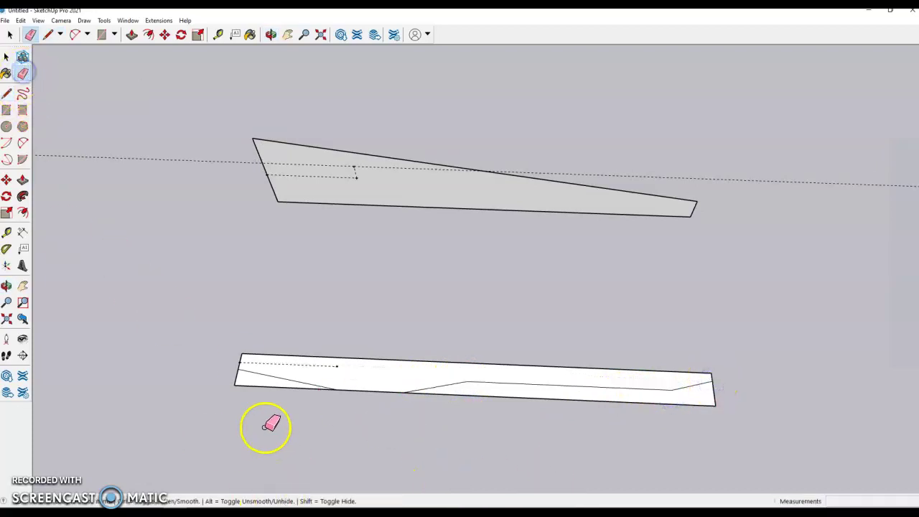
pyautogui.click(237, 380)
pyautogui.click(474, 395)
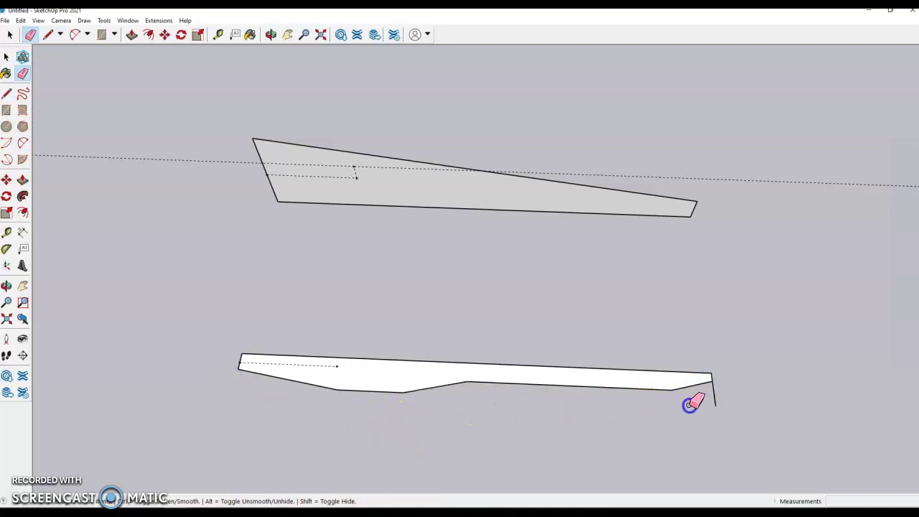
pyautogui.moveTo(492, 436); pyautogui.dragTo(510, 424, button='middle')
pyautogui.scroll(1, 330, 410)
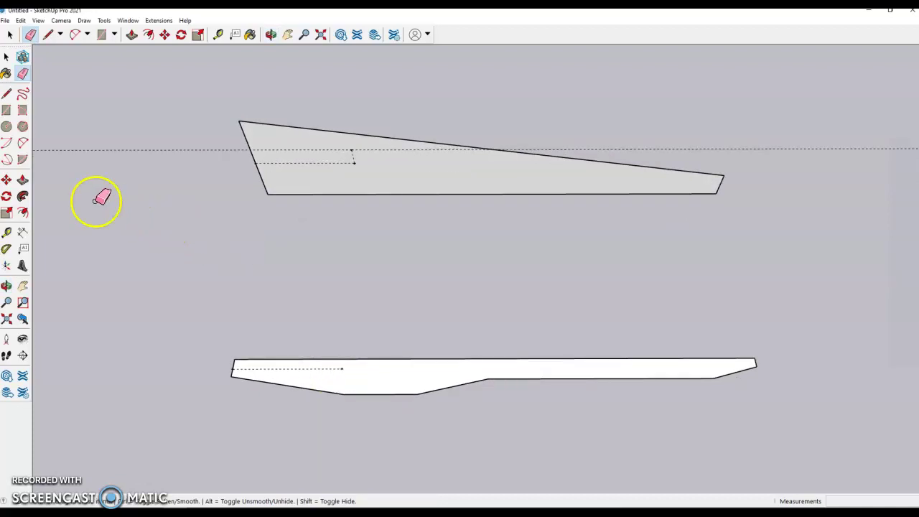
# - Try to round the inner bend of the strip's front contour with a 2 Point Arc
pyautogui.click(23, 143)
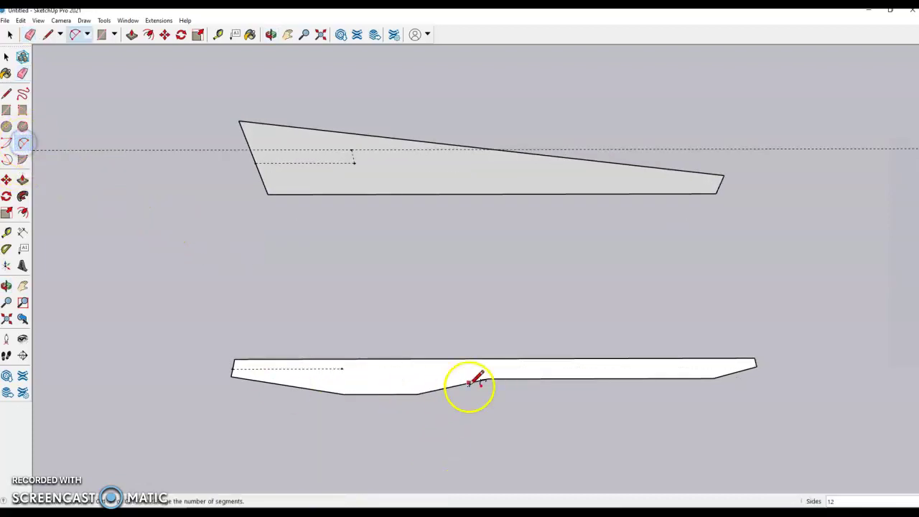
pyautogui.scroll(3, 473, 381)
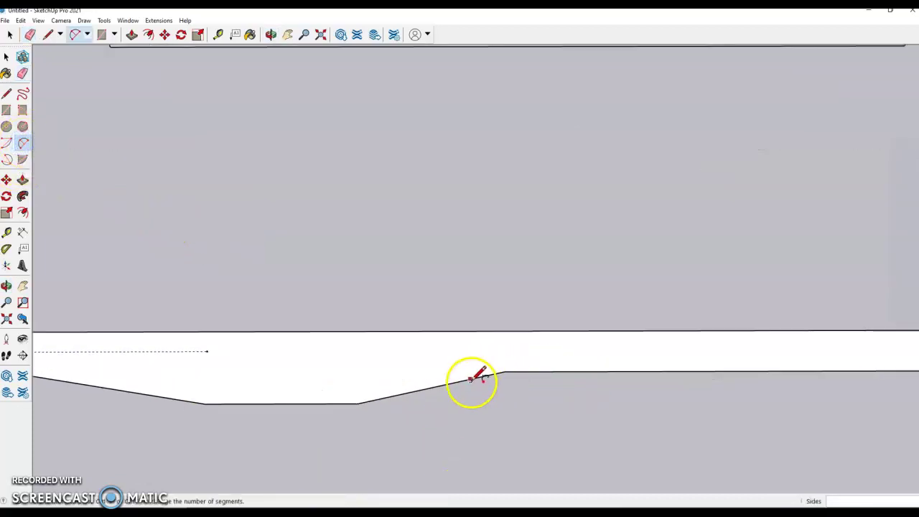
pyautogui.click(468, 380)
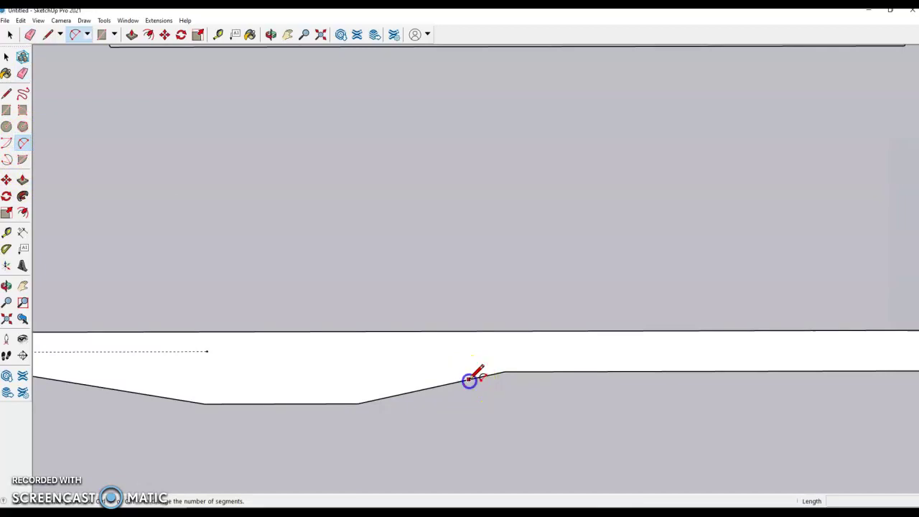
pyautogui.click(540, 370)
pyautogui.click(529, 280)
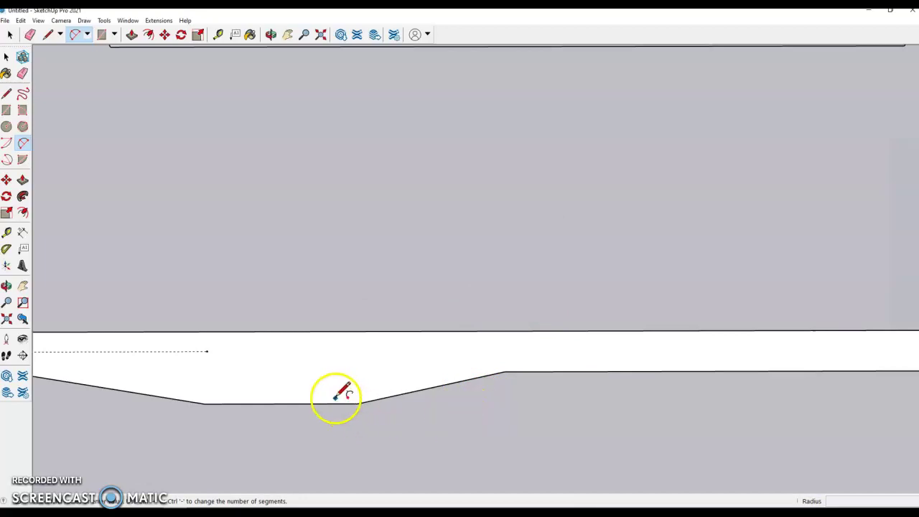
# - Draw a line about 2 3/16 inches long from the tapered face's left edge up to its sloping upper edge
pyautogui.scroll(-6, 337, 394)
pyautogui.scroll(-2, 746, 381)
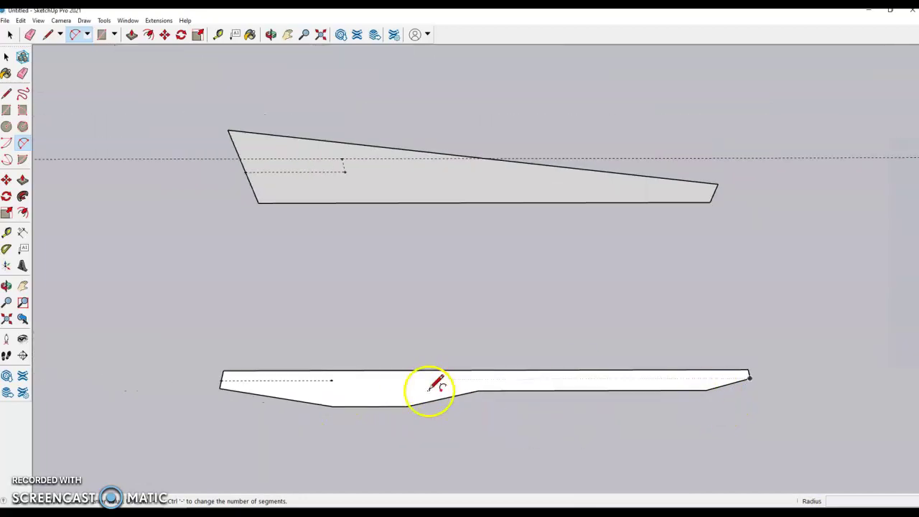
pyautogui.moveTo(332, 229); pyautogui.dragTo(340, 146, button='middle')
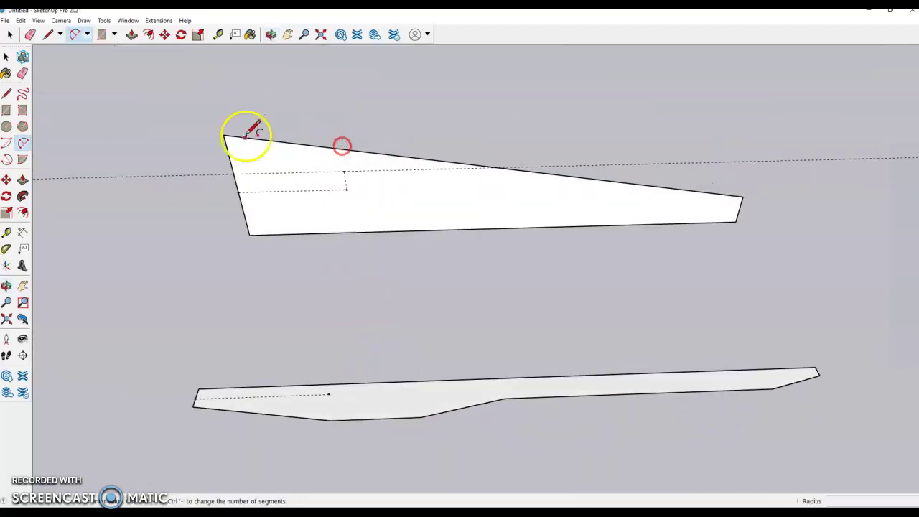
pyautogui.click(6, 93)
pyautogui.scroll(3, 316, 236)
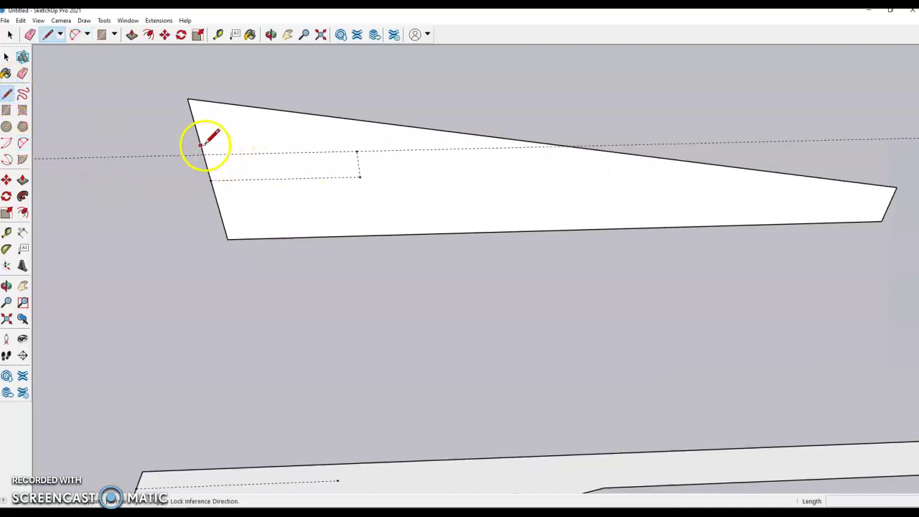
pyautogui.click(201, 145)
pyautogui.click(332, 117)
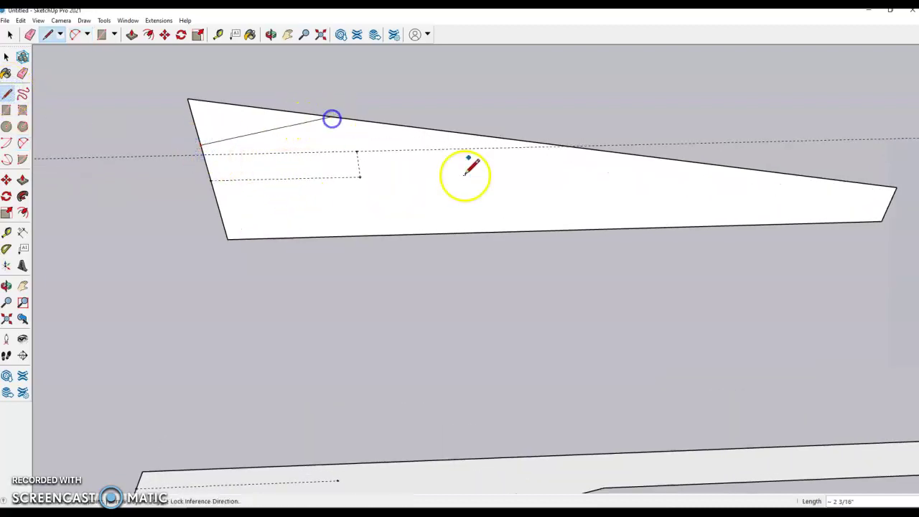
# - Draw a four-segment tail contour from the tapered face's sloping edge to its right edge, and a 1 1/8 inch line across the lower left corner
pyautogui.click(397, 125)
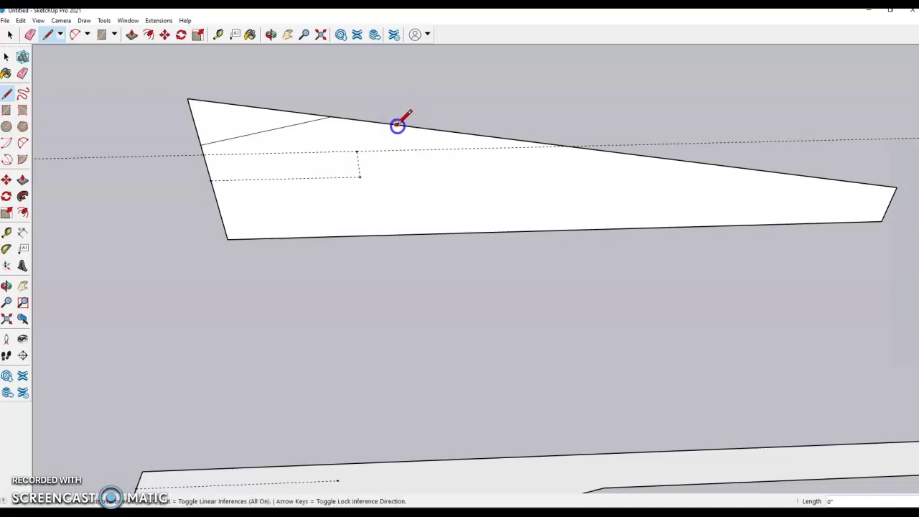
pyautogui.click(512, 177)
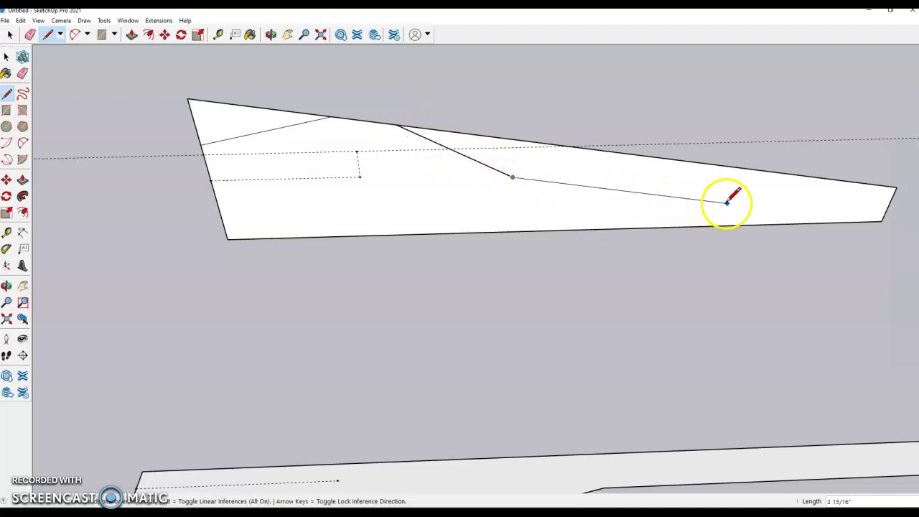
pyautogui.click(779, 208)
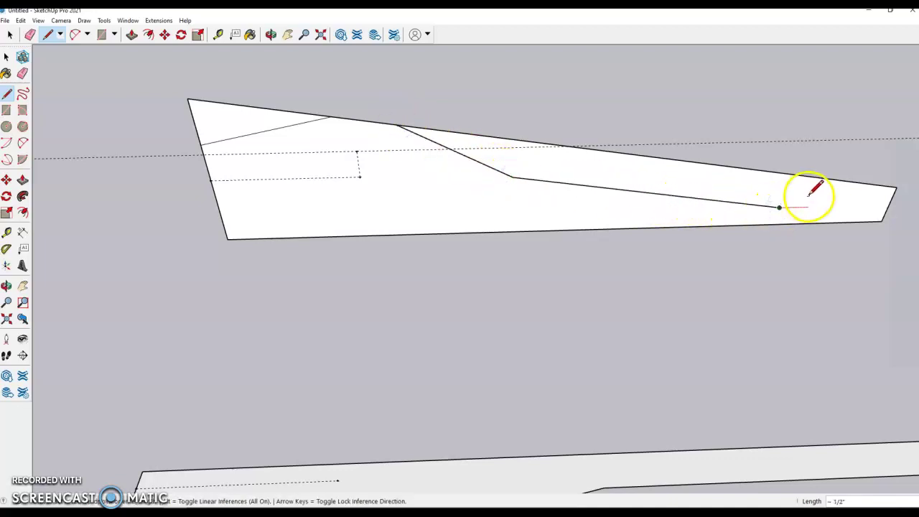
pyautogui.scroll(-3, 692, 224)
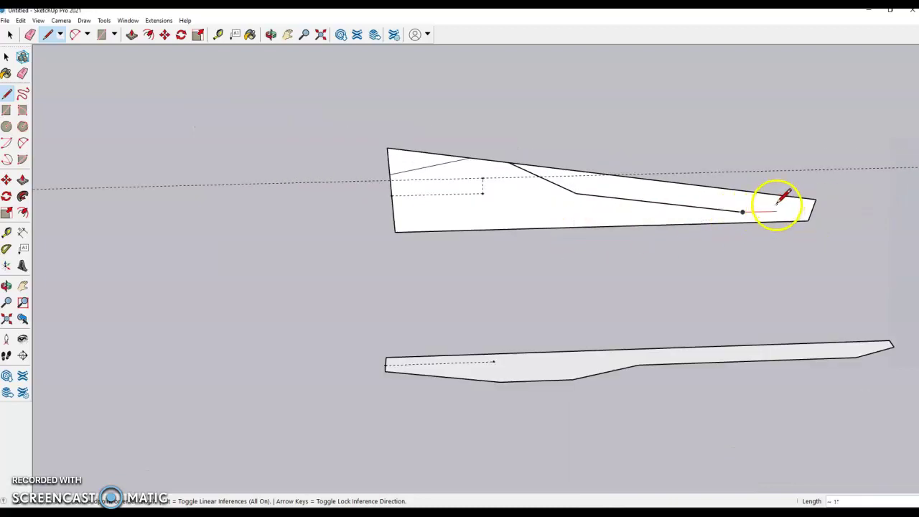
pyautogui.scroll(3, 777, 203)
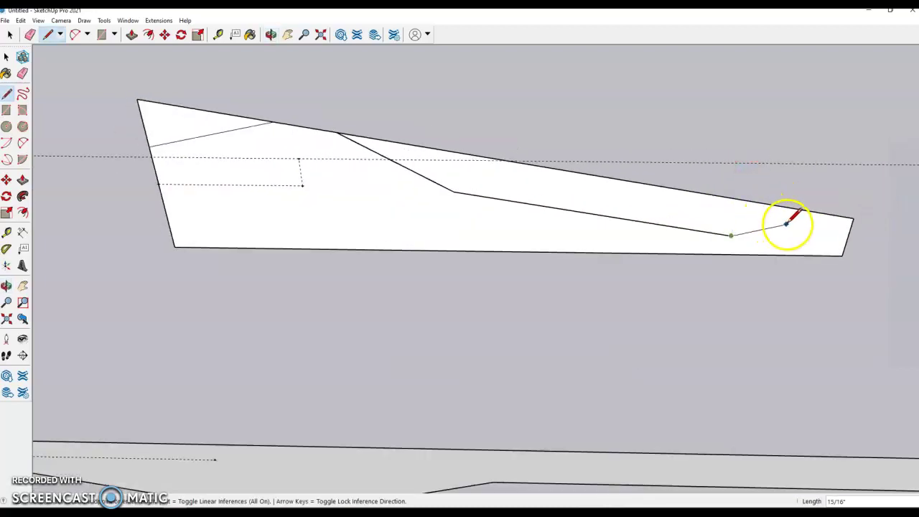
pyautogui.click(797, 224)
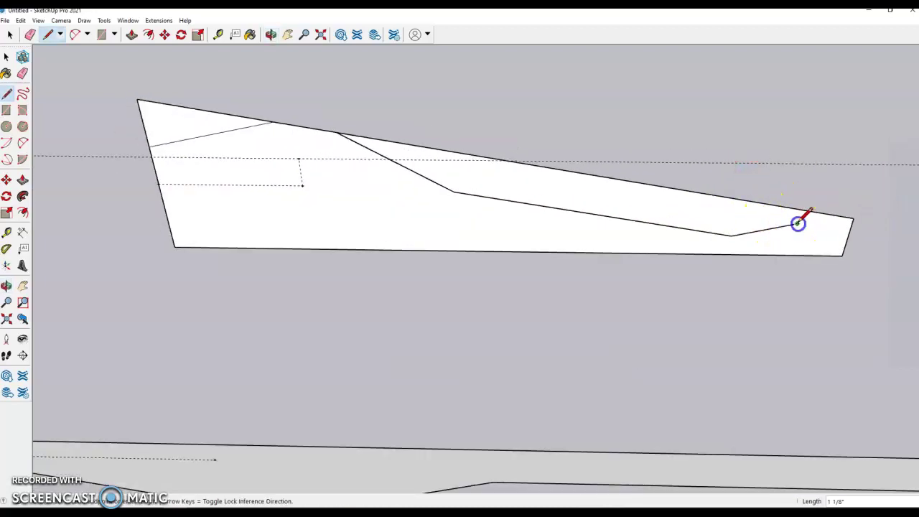
pyautogui.click(845, 249)
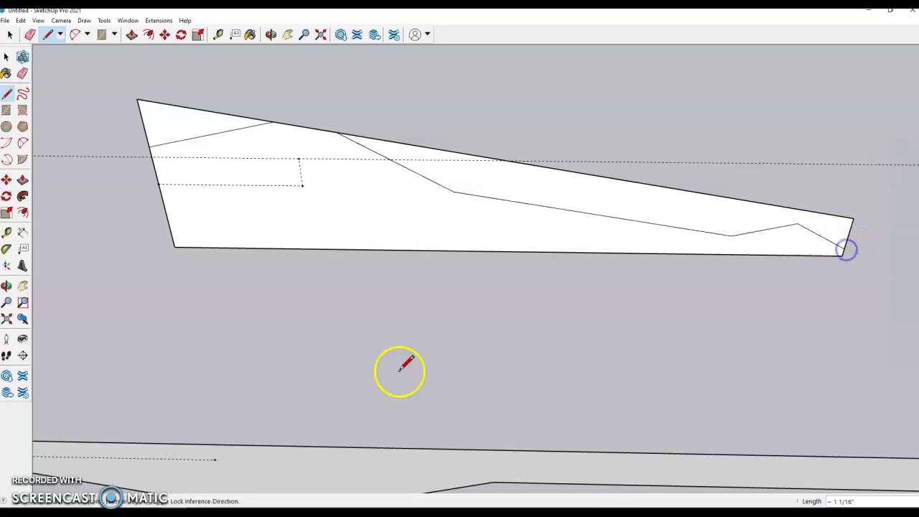
pyautogui.click(167, 217)
pyautogui.click(225, 248)
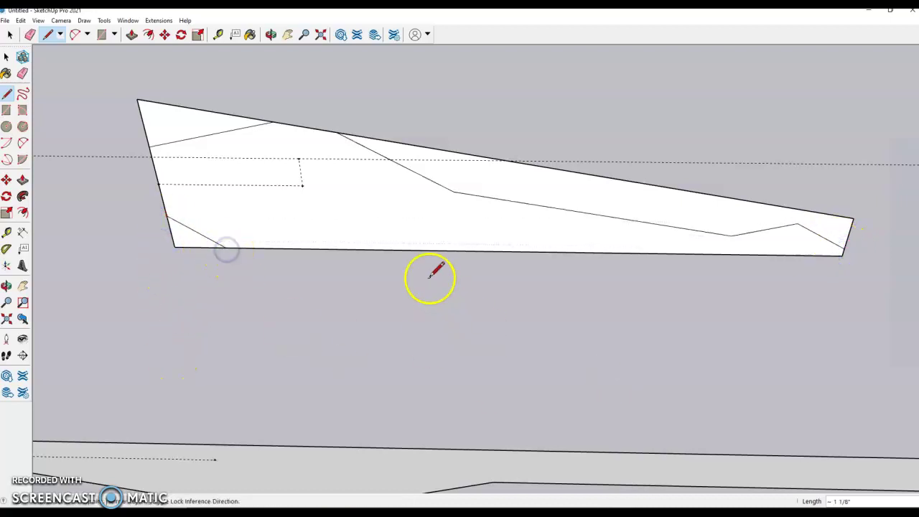
# - Erase the tapered face's edges outside the new contour and remove the guide lines from both faces
pyautogui.click(22, 73)
pyautogui.moveTo(256, 129); pyautogui.dragTo(140, 124)
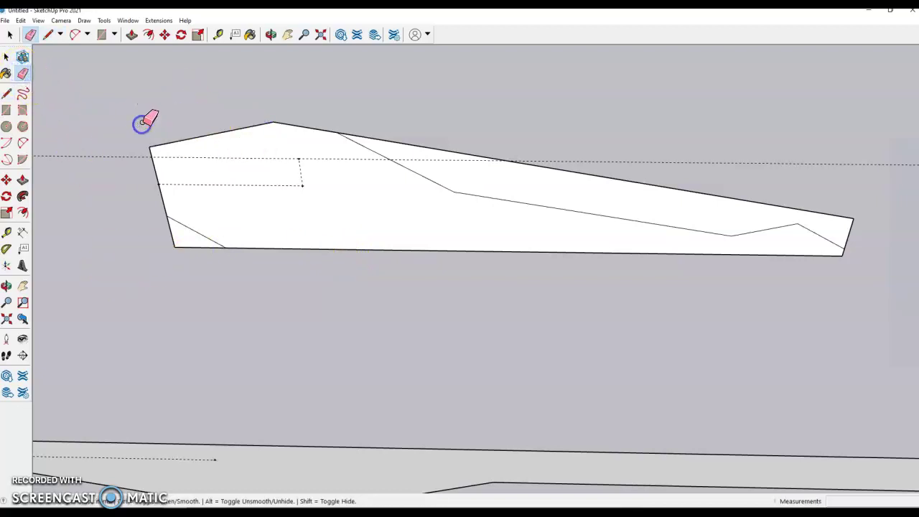
pyautogui.click(478, 153)
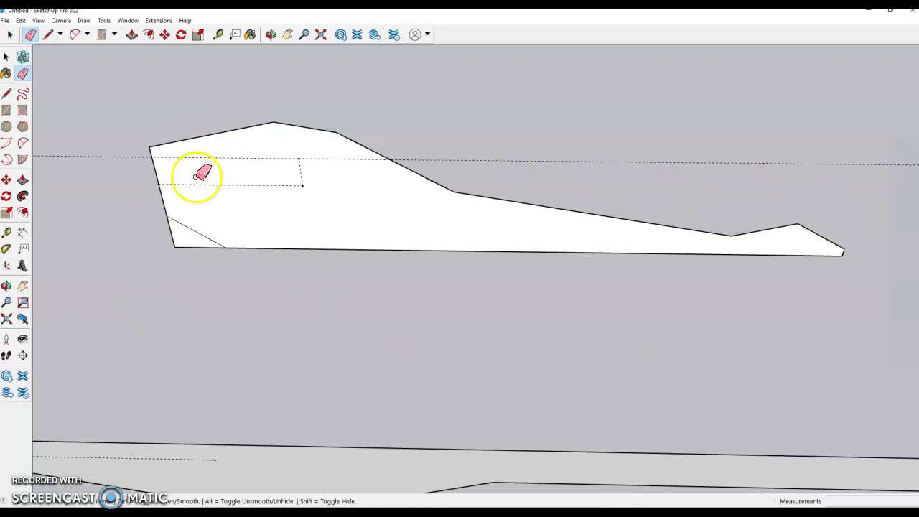
pyautogui.moveTo(165, 230); pyautogui.dragTo(174, 259)
pyautogui.scroll(-2, 567, 243)
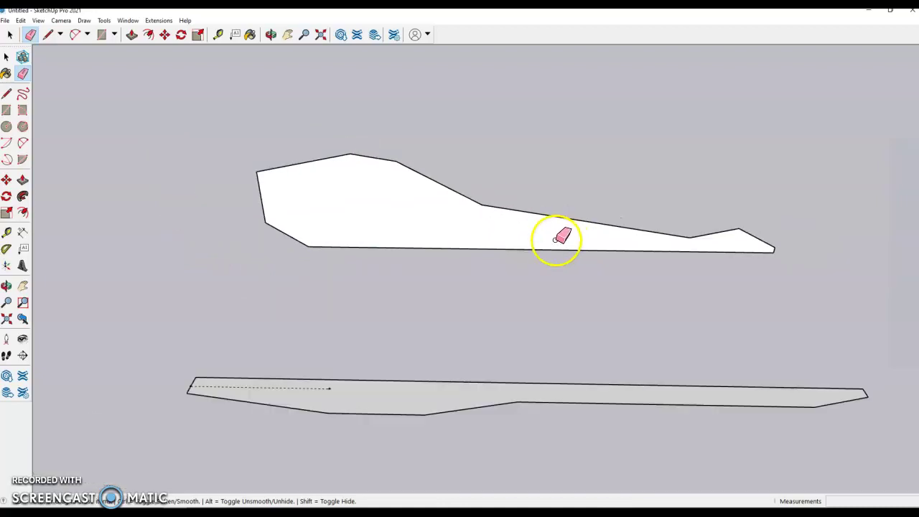
pyautogui.scroll(-2, 556, 239)
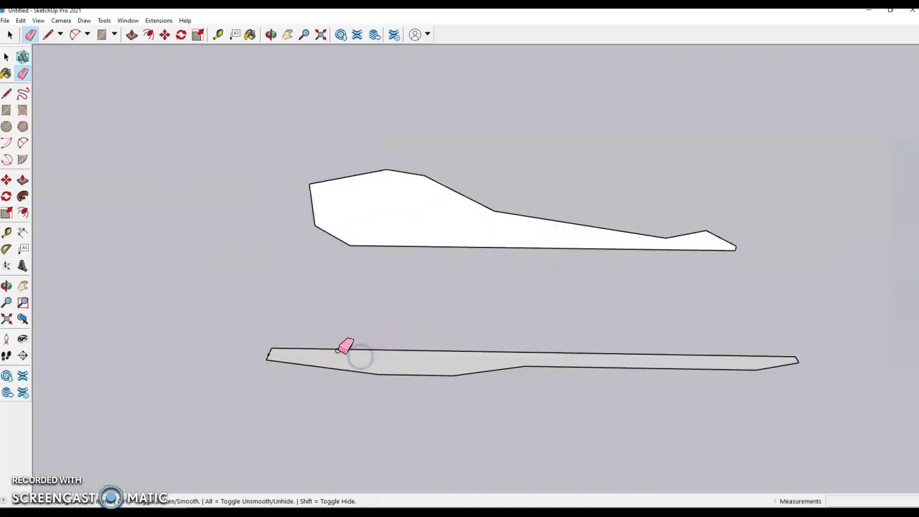
pyautogui.moveTo(605, 381); pyautogui.dragTo(283, 273, button='middle')
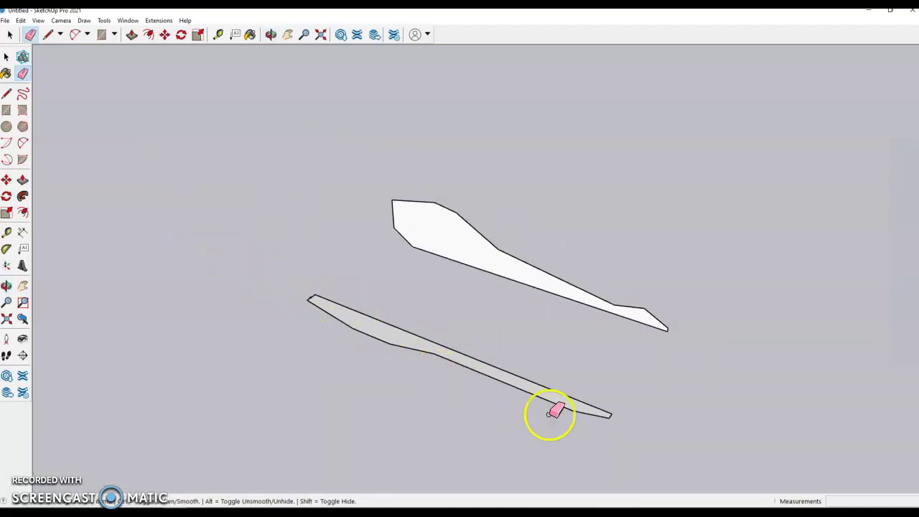
pyautogui.scroll(1, 562, 413)
pyautogui.scroll(1, 567, 410)
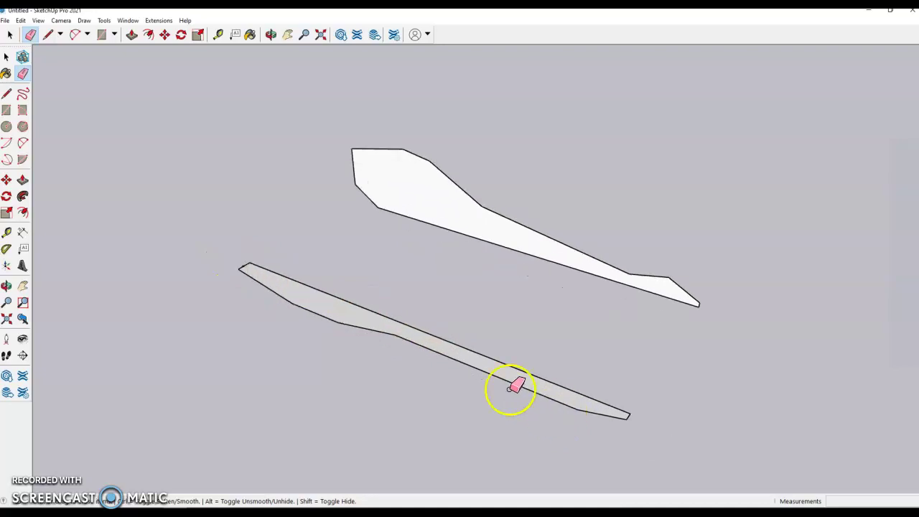
# - Try to extrude the narrow strip face upward by 4 inches
pyautogui.click(23, 180)
pyautogui.click(273, 284)
pyautogui.click(320, 155)
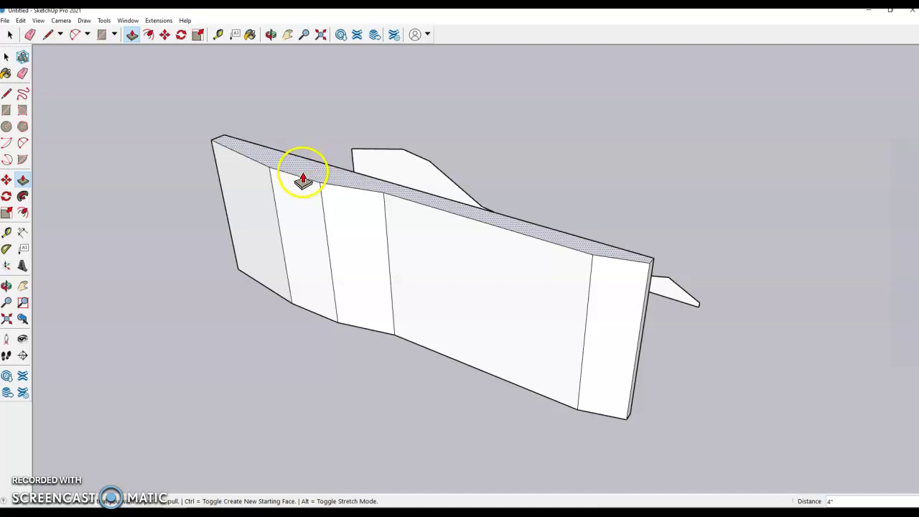
pyautogui.hotkey('ctrl', 'z')
# - Group the shaped strip's face and edges, leaving the tapered side profile out of the group
pyautogui.moveTo(246, 240); pyautogui.dragTo(334, 321, button='middle')
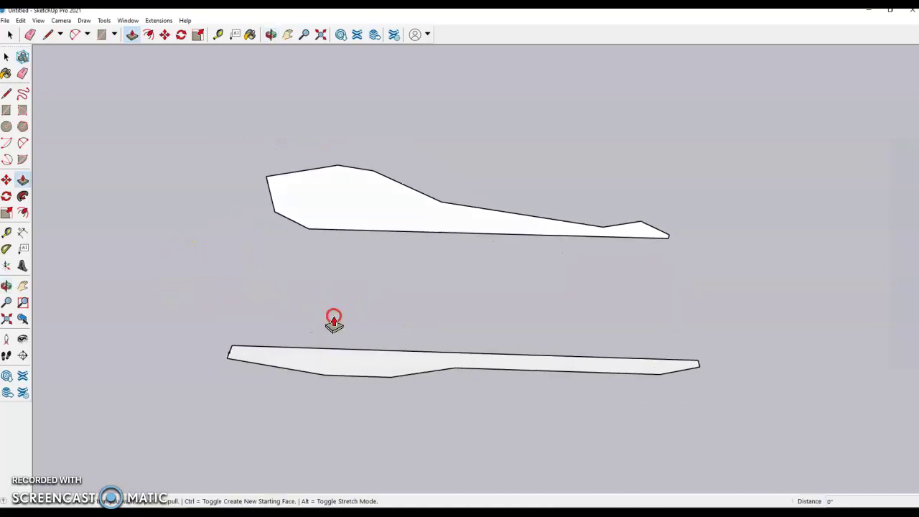
pyautogui.click(7, 58)
pyautogui.moveTo(185, 318); pyautogui.dragTo(777, 446)
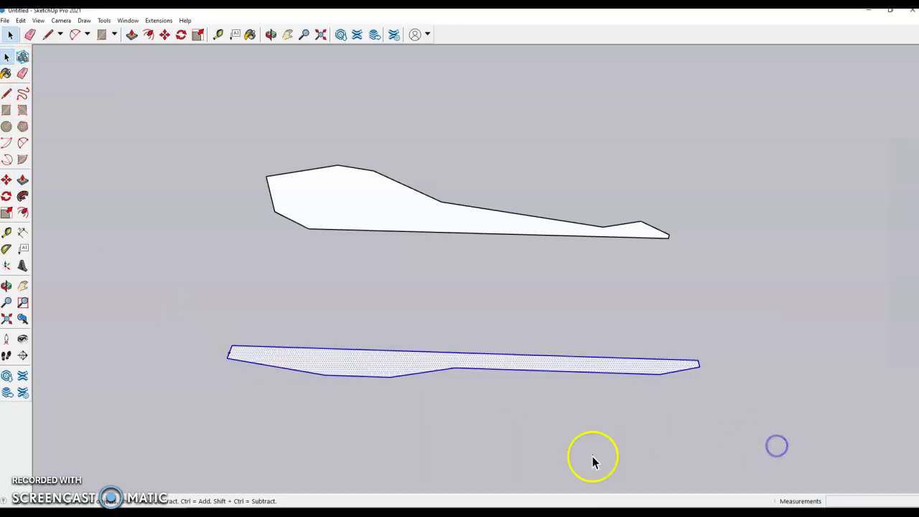
pyautogui.rightClick(337, 367)
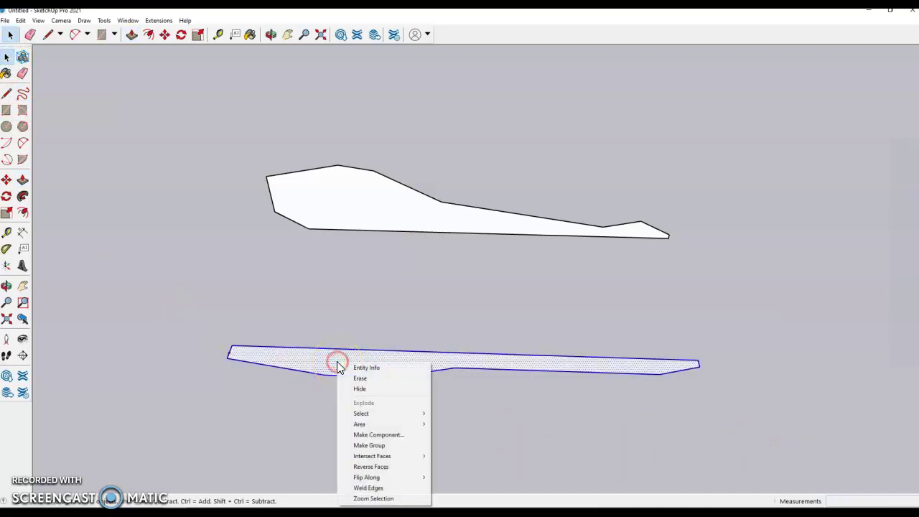
pyautogui.click(370, 446)
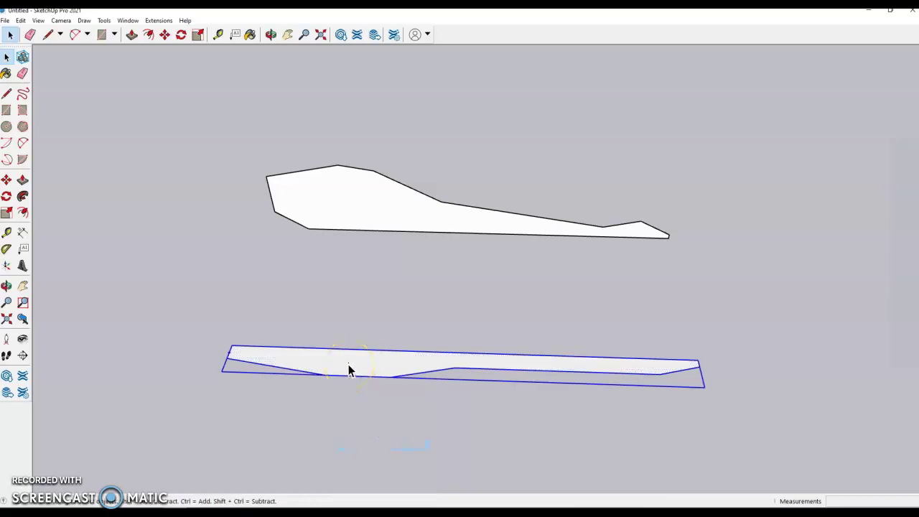
# - Paste a copy of the strip group between the strip and the side profile and flip it along the group's green axis
pyautogui.hotkey('ctrl', 'c')
pyautogui.hotkey('ctrl', 'v')
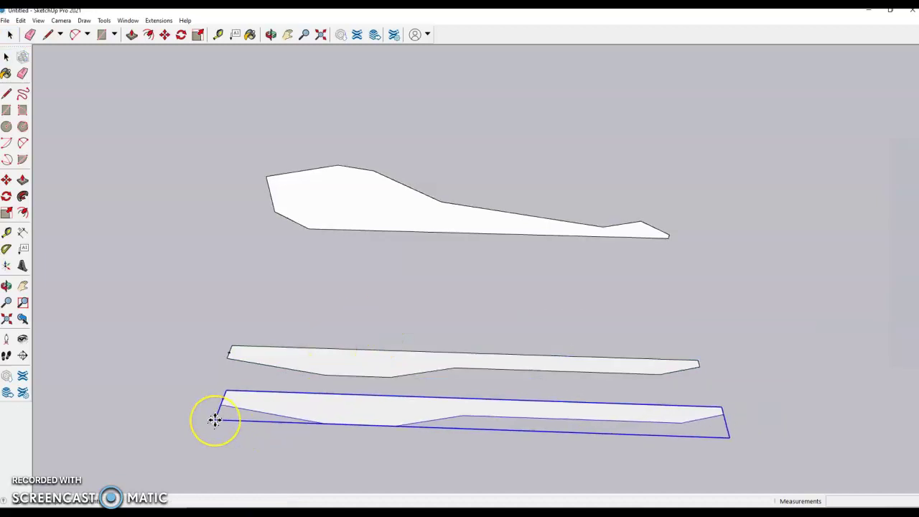
pyautogui.click(239, 319)
pyautogui.press('m')
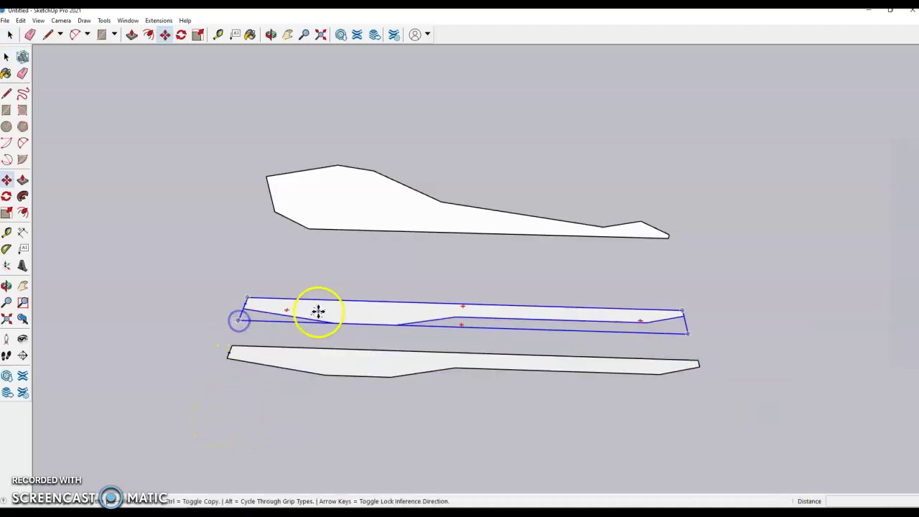
pyautogui.rightClick(352, 311)
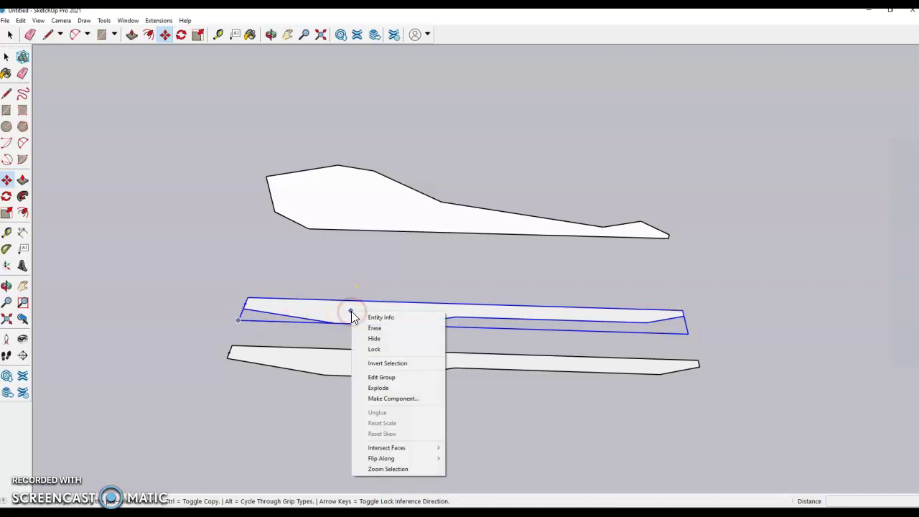
pyautogui.moveTo(391, 460)
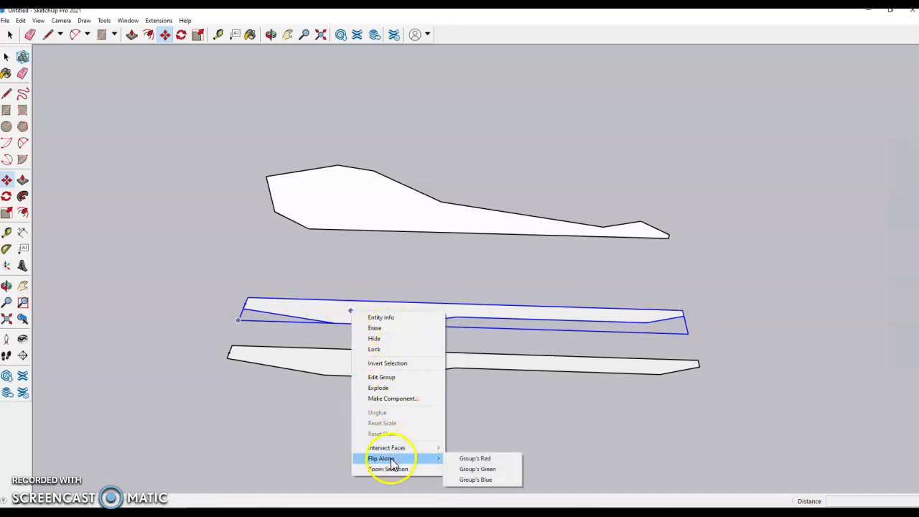
pyautogui.click(486, 473)
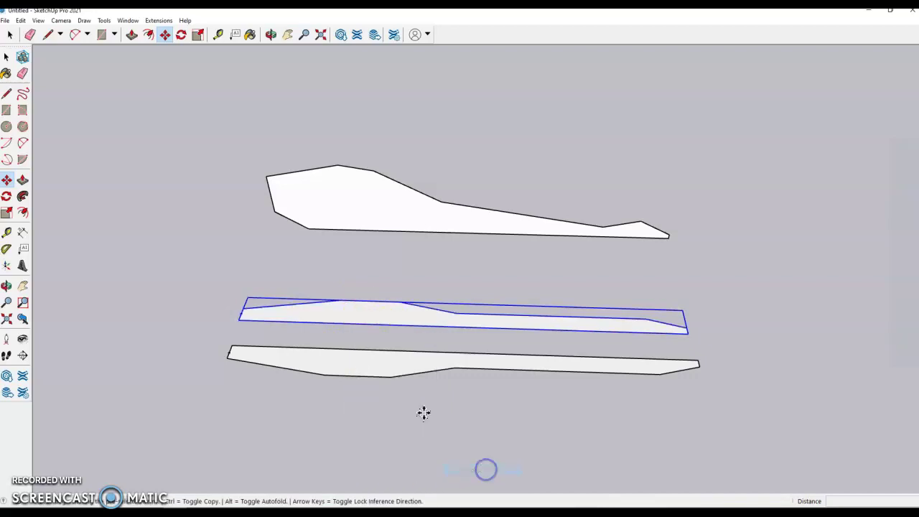
# - Move the flipped copy about 7/8 inch onto the original strip so their straight edges meet at the wide end's corner
pyautogui.click(240, 322)
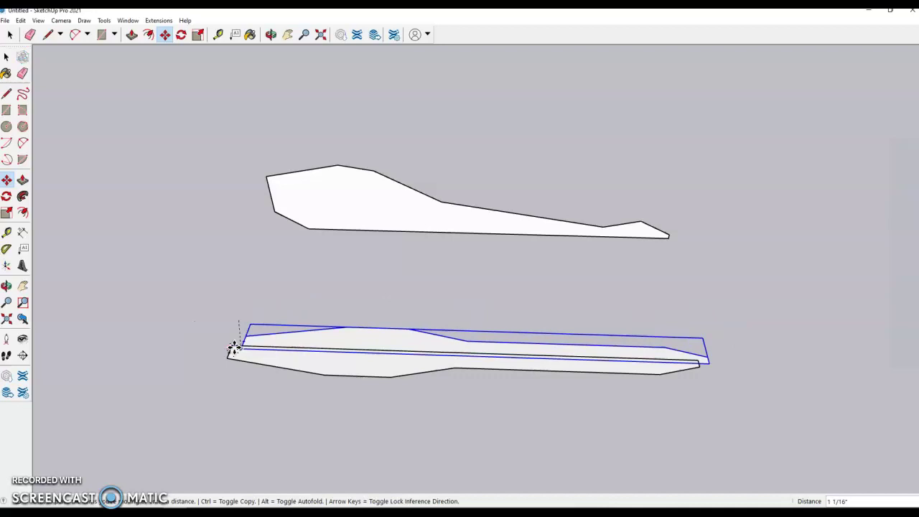
pyautogui.scroll(5, 234, 350)
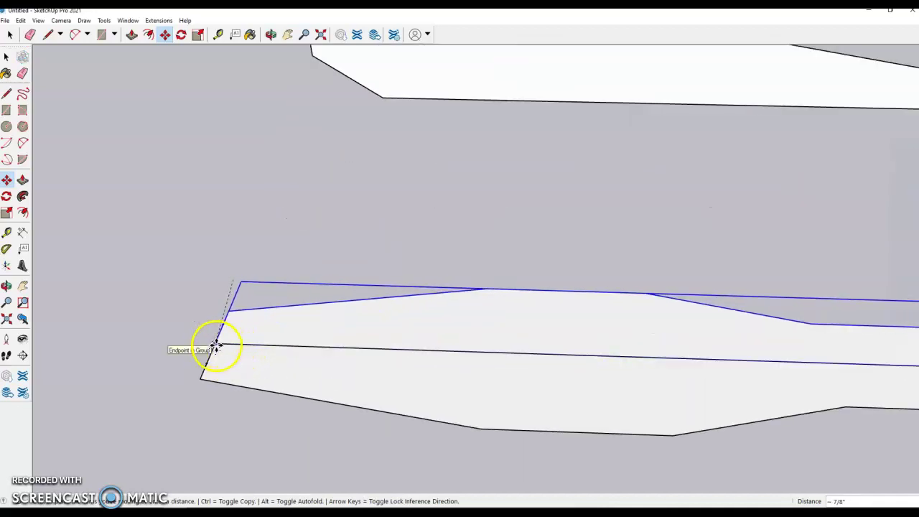
pyautogui.click(216, 346)
pyautogui.scroll(-4, 158, 328)
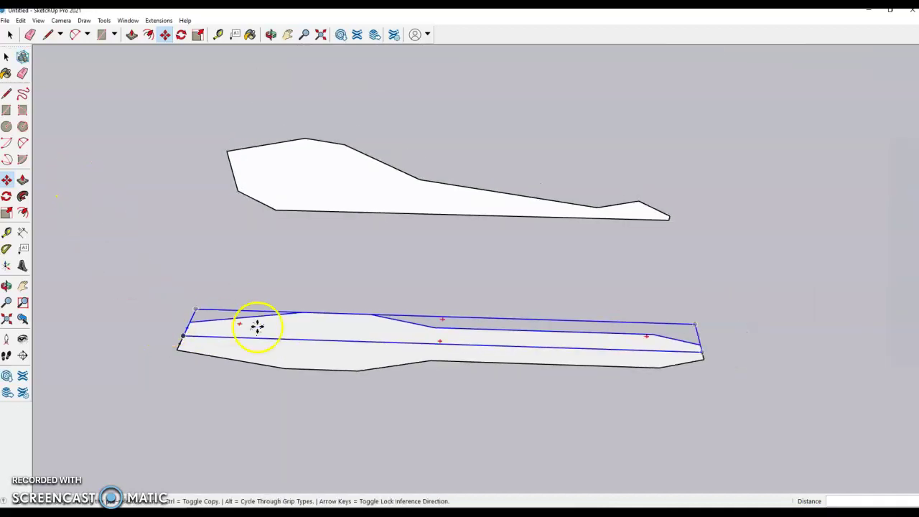
# - Explode both strip groups and erase the shared centre line to merge them into one symmetrical outline
pyautogui.rightClick(331, 329)
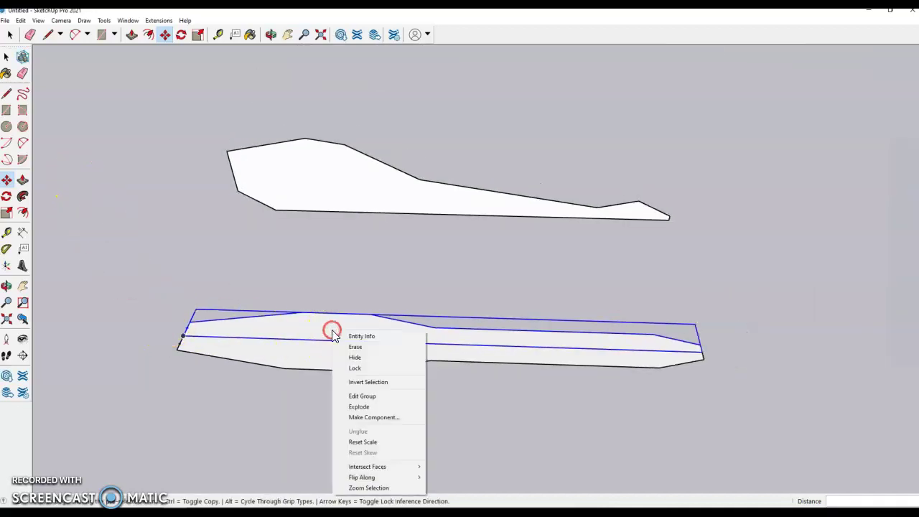
pyautogui.click(381, 413)
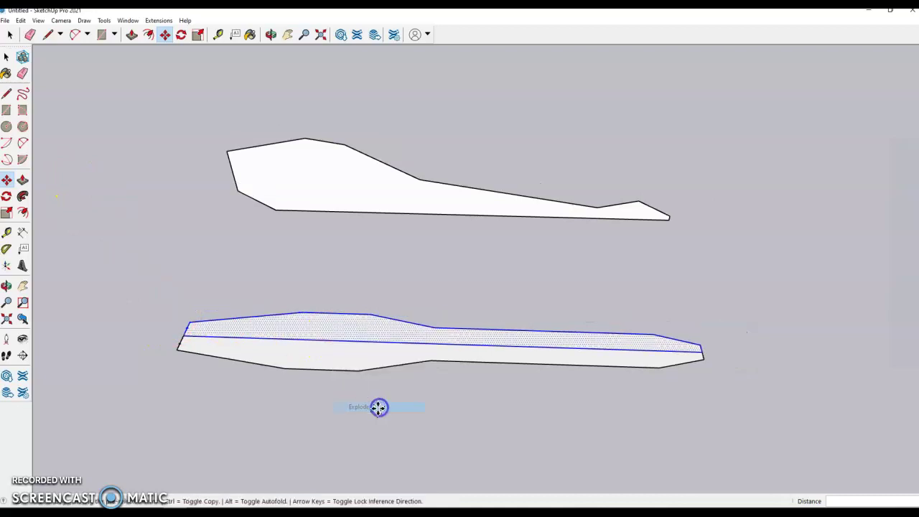
pyautogui.rightClick(336, 353)
pyautogui.click(365, 266)
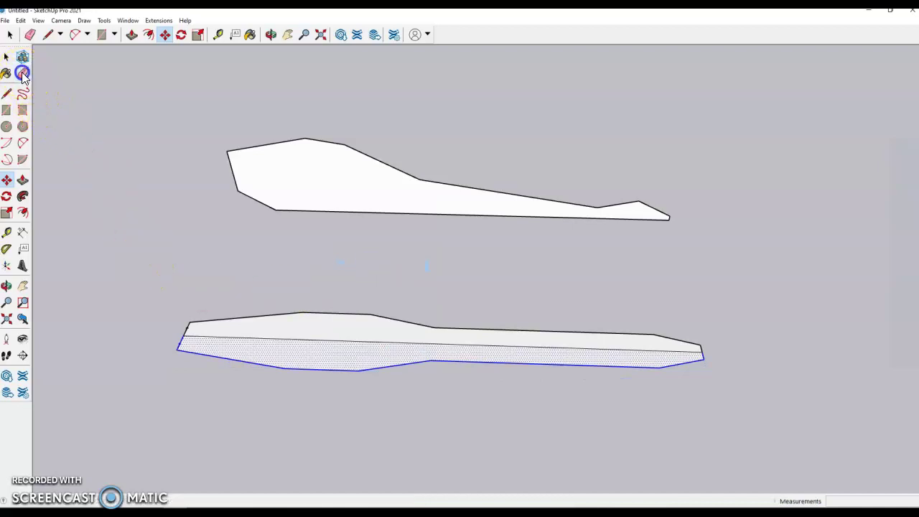
pyautogui.click(22, 73)
pyautogui.click(316, 340)
pyautogui.moveTo(436, 336)
pyautogui.mouseDown(button='middle')
pyautogui.moveTo(445, 338)
pyautogui.moveTo(455, 395)
pyautogui.mouseUp(button='middle')
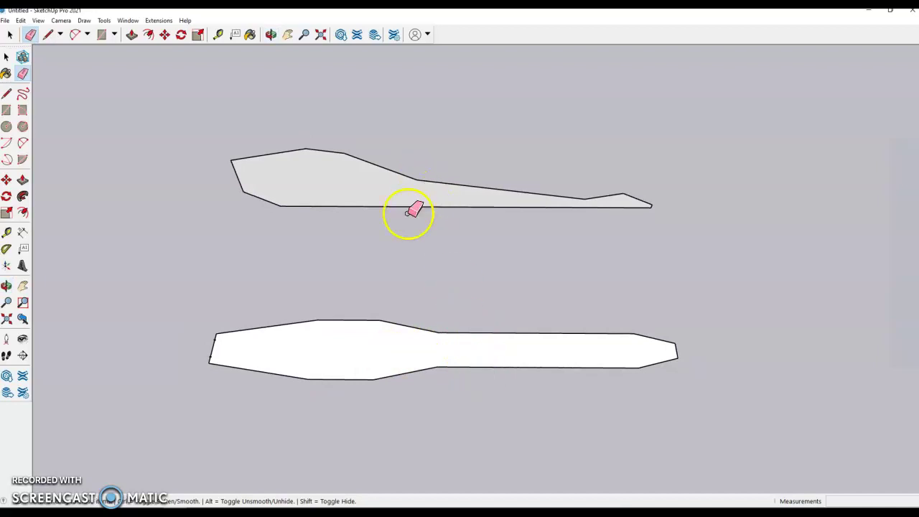
# - Extrude the symmetrical outline upward and the side profile 6 3/4 inches across it so the two solids cross
pyautogui.click(22, 179)
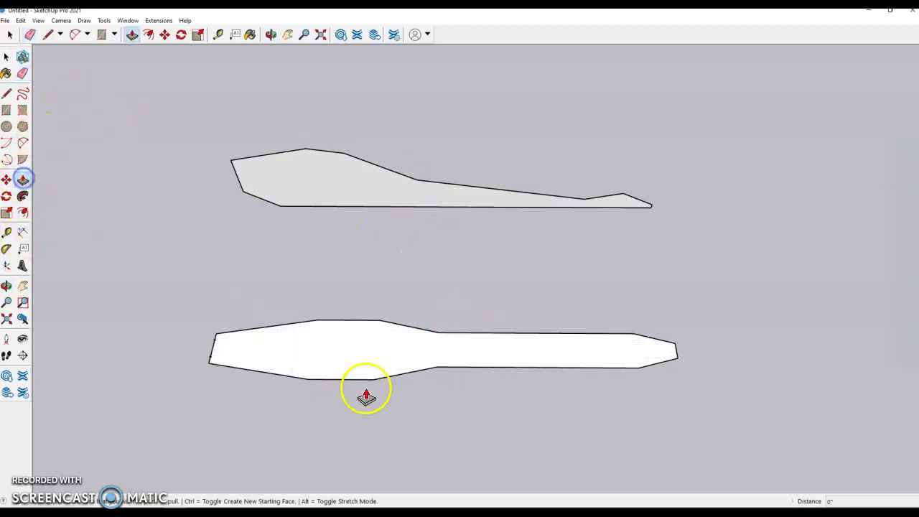
pyautogui.click(362, 341)
pyautogui.click(364, 267)
pyautogui.moveTo(519, 314); pyautogui.dragTo(323, 226, button='middle')
pyautogui.moveTo(591, 281); pyautogui.dragTo(410, 382)
pyautogui.moveTo(410, 381); pyautogui.dragTo(407, 362, button='middle')
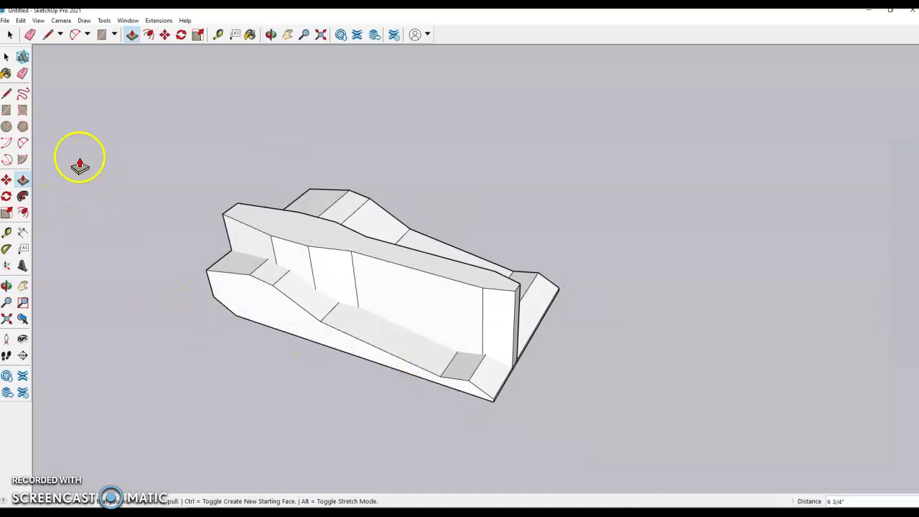
# - Select both crossing solids and intersect their faces, repeating the intersection once on the full selection
pyautogui.click(7, 58)
pyautogui.moveTo(132, 114); pyautogui.dragTo(647, 446)
pyautogui.rightClick(413, 296)
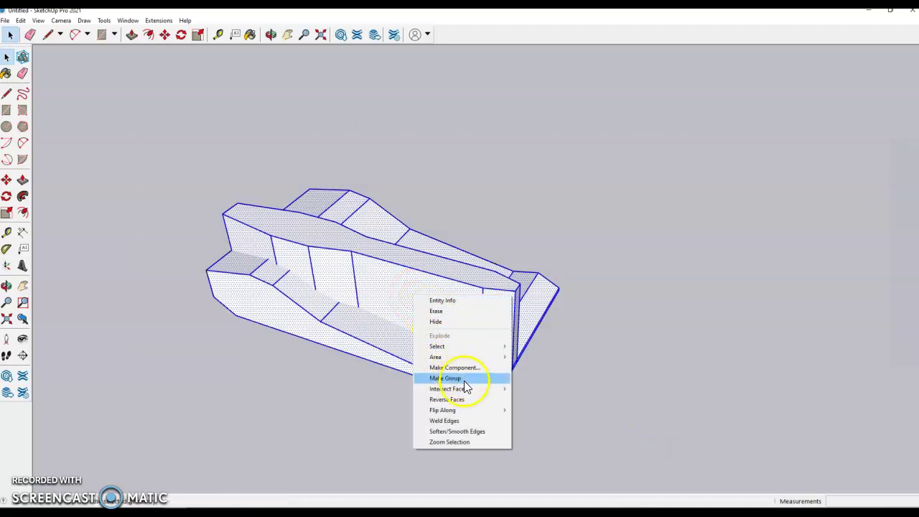
pyautogui.moveTo(467, 388)
pyautogui.click(555, 400)
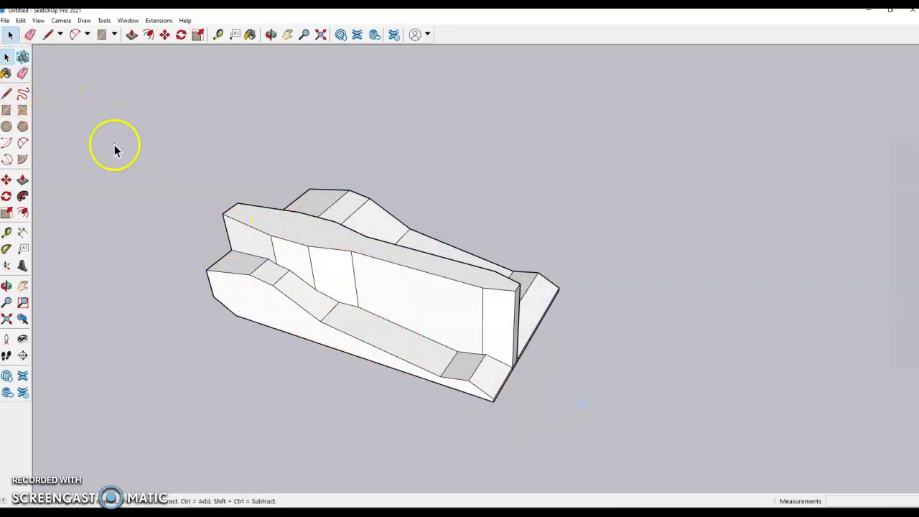
pyautogui.moveTo(135, 113); pyautogui.dragTo(621, 444)
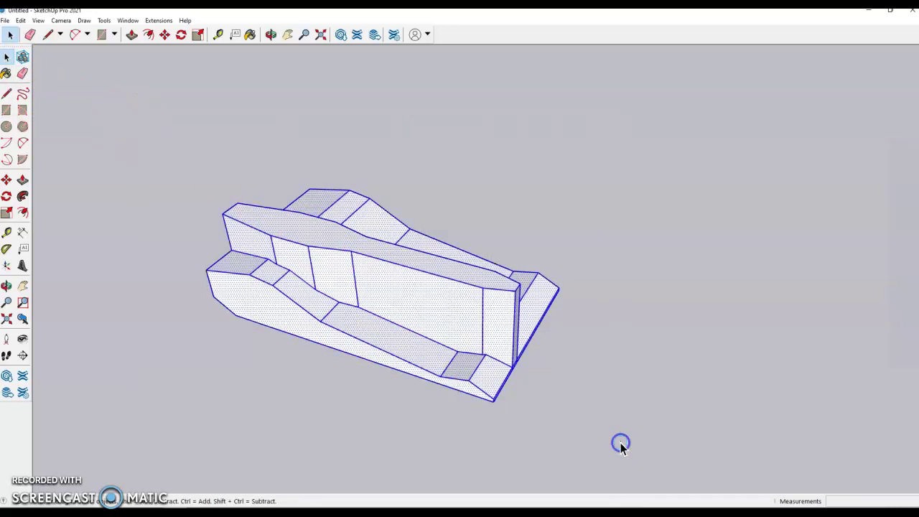
pyautogui.rightClick(440, 305)
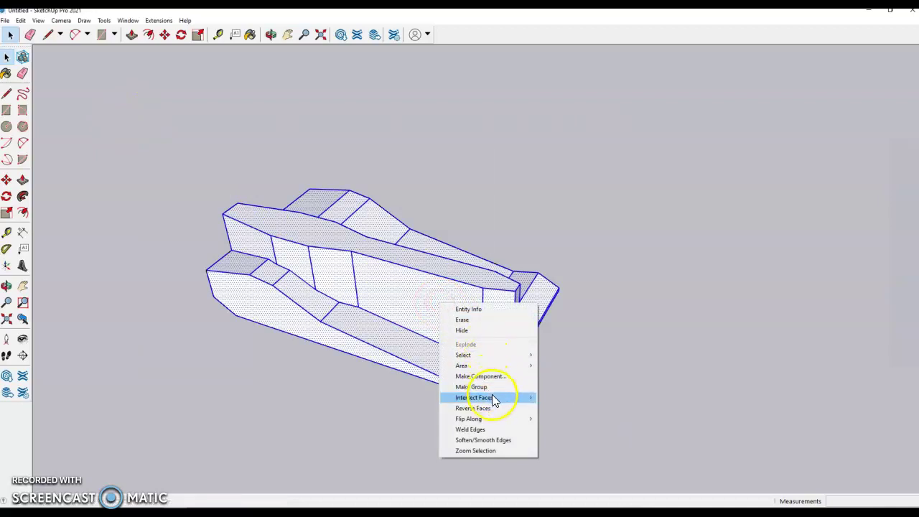
pyautogui.moveTo(493, 399)
pyautogui.click(567, 408)
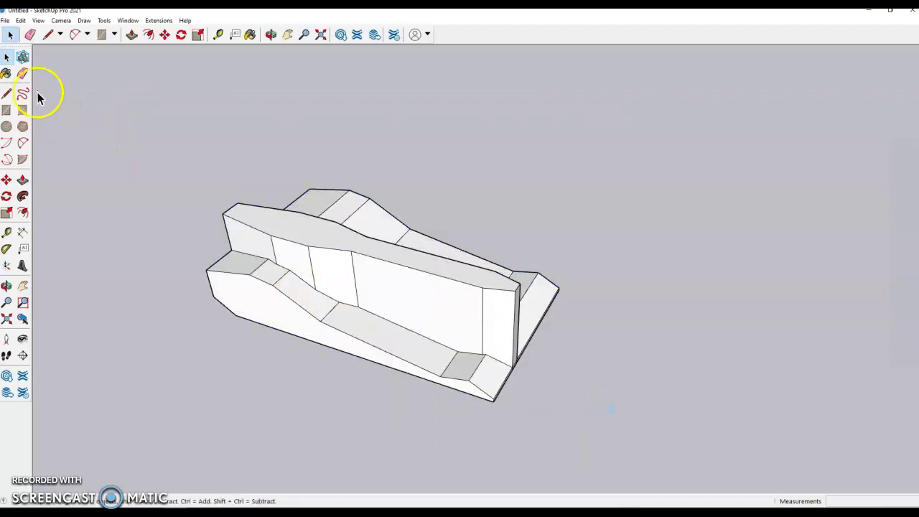
# - Erase the part of the extruded outline that rises above the side profile's sloping upper surface
pyautogui.click(24, 78)
pyautogui.moveTo(244, 371)
pyautogui.mouseDown(button='middle')
pyautogui.moveTo(352, 220)
pyautogui.moveTo(371, 242)
pyautogui.moveTo(379, 236)
pyautogui.mouseUp(button='middle')
pyautogui.click(198, 239)
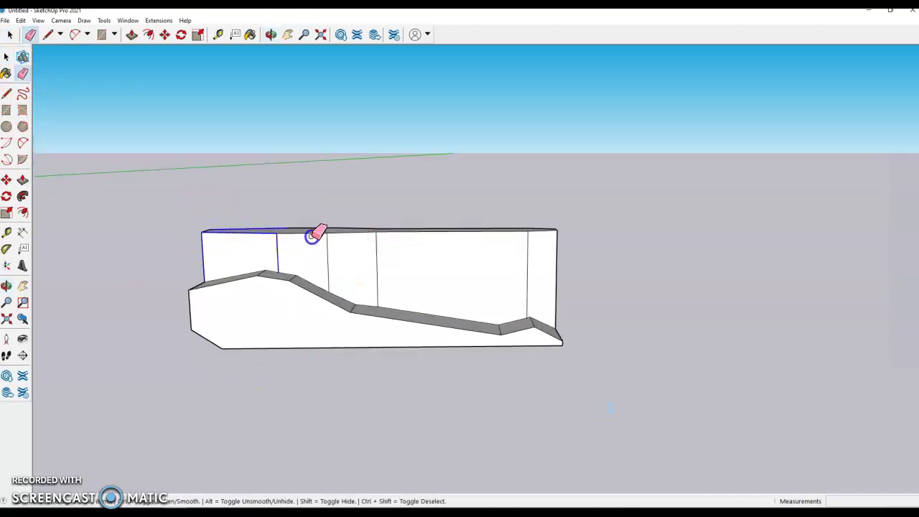
pyautogui.moveTo(350, 231); pyautogui.dragTo(551, 229)
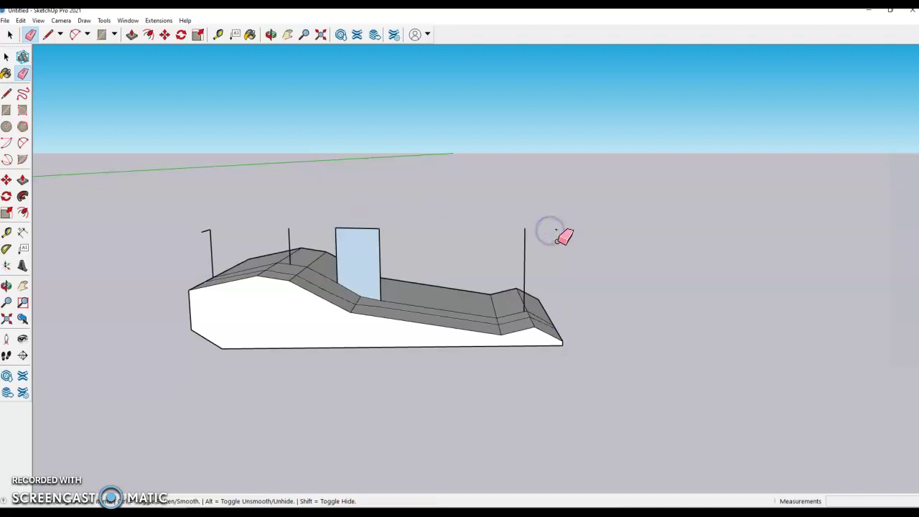
pyautogui.moveTo(324, 219); pyautogui.dragTo(324, 219)
# - Erase the side profile's excess geometry on both sides of the central body, including leftover faces and edges
pyautogui.moveTo(451, 247)
pyautogui.mouseDown(button='middle')
pyautogui.moveTo(224, 316)
pyautogui.moveTo(50, 417)
pyautogui.moveTo(21, 411)
pyautogui.mouseUp(button='middle')
pyautogui.moveTo(533, 144); pyautogui.dragTo(537, 138)
pyautogui.moveTo(557, 214); pyautogui.dragTo(584, 359)
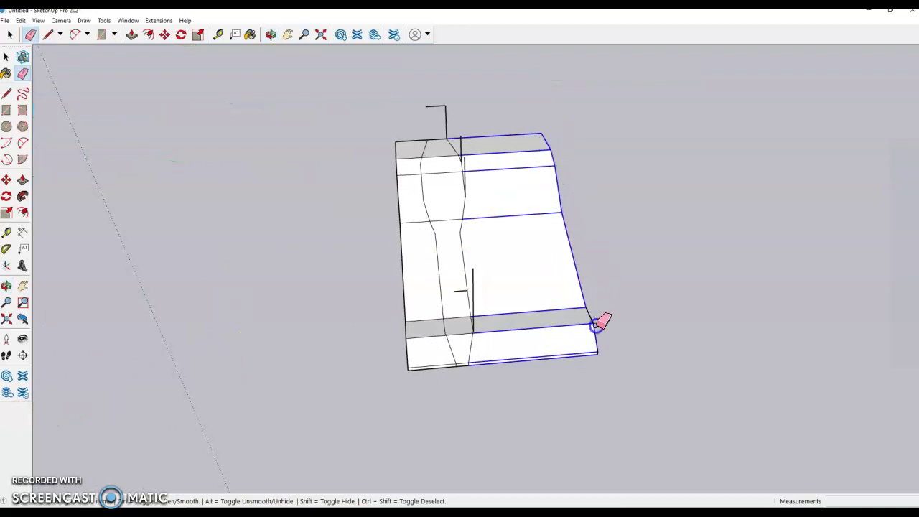
pyautogui.moveTo(585, 311); pyautogui.dragTo(585, 313)
pyautogui.moveTo(452, 376); pyautogui.dragTo(417, 282)
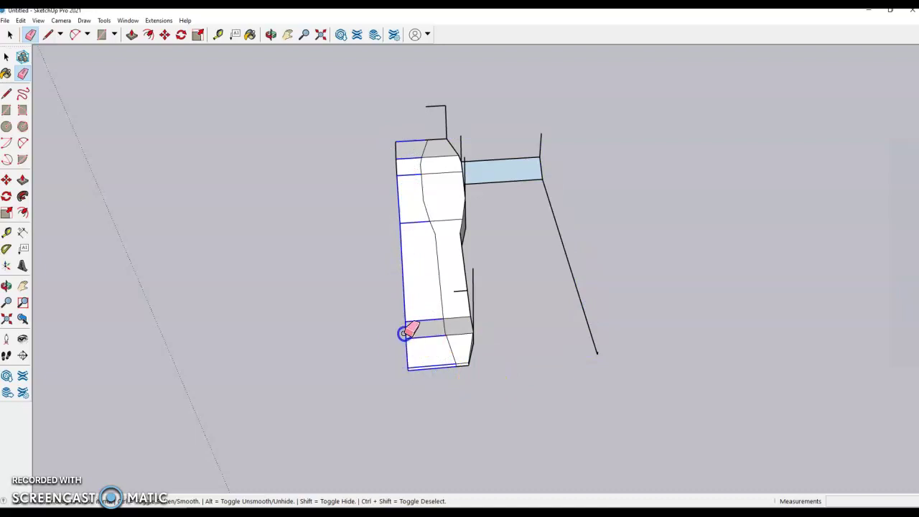
pyautogui.moveTo(392, 166); pyautogui.dragTo(406, 113)
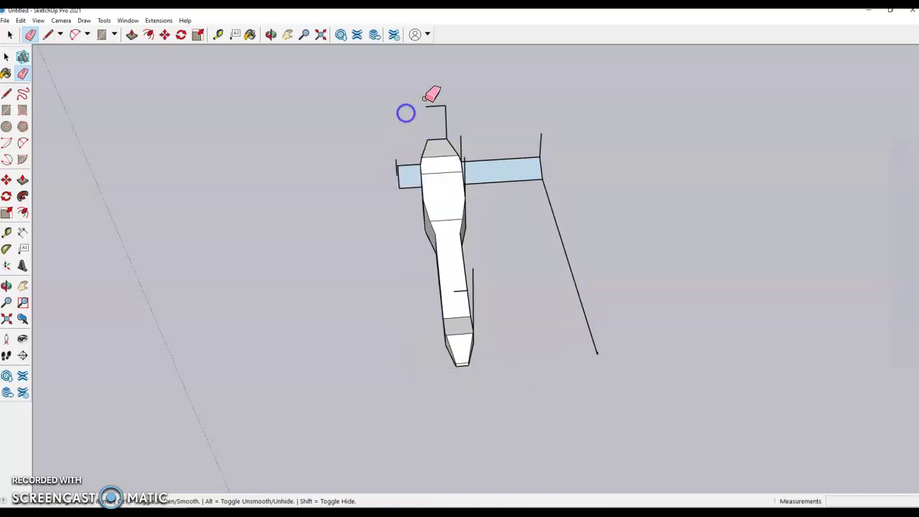
pyautogui.moveTo(534, 156); pyautogui.dragTo(545, 199)
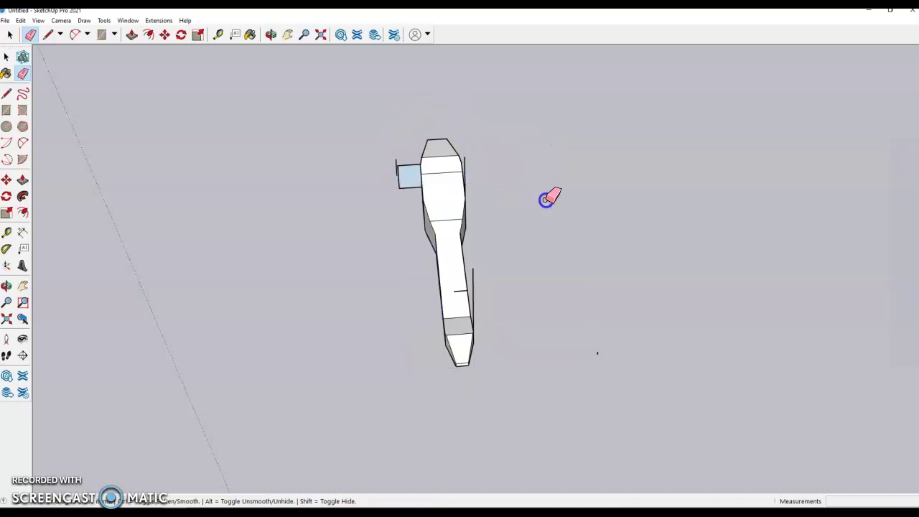
# - Erase the remaining stray lines around the body and the surplus edges at its lower front corner
pyautogui.moveTo(392, 178)
pyautogui.mouseDown(button='middle')
pyautogui.moveTo(472, 199)
pyautogui.moveTo(595, 113)
pyautogui.moveTo(574, 183)
pyautogui.mouseUp(button='middle')
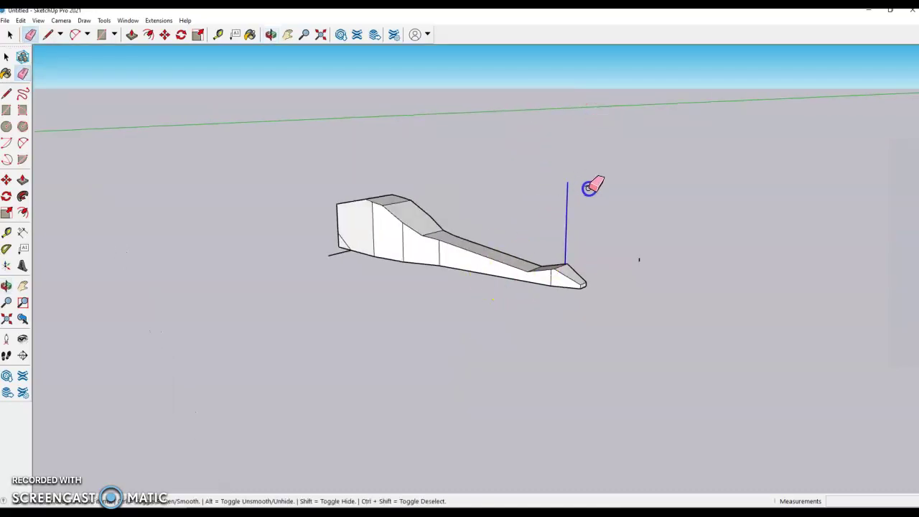
pyautogui.moveTo(639, 255)
pyautogui.mouseDown(button='middle')
pyautogui.moveTo(546, 328)
pyautogui.moveTo(568, 324)
pyautogui.mouseUp(button='middle')
pyautogui.scroll(5, 319, 267)
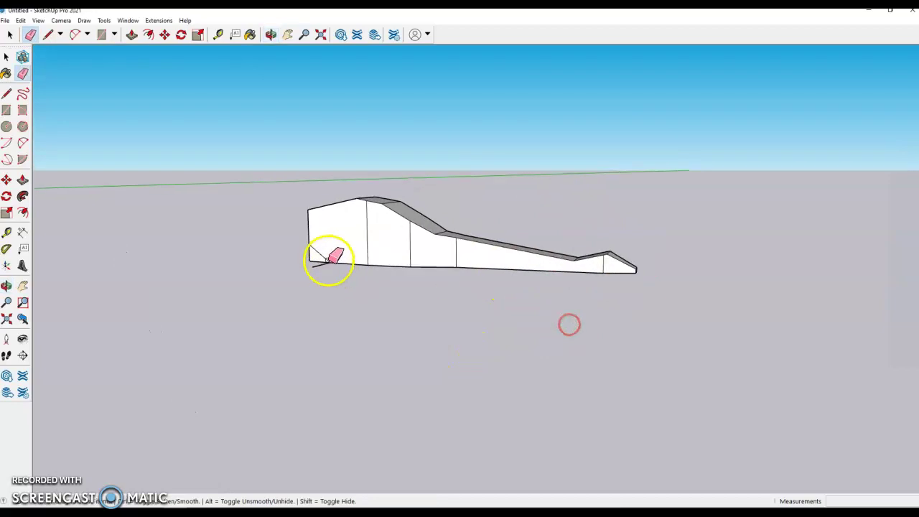
pyautogui.moveTo(288, 244); pyautogui.dragTo(273, 273, button='middle')
pyautogui.moveTo(290, 250); pyautogui.dragTo(281, 247)
pyautogui.scroll(-1, 428, 273)
pyautogui.click(300, 264)
pyautogui.scroll(-2, 379, 275)
pyautogui.moveTo(491, 239); pyautogui.dragTo(437, 376, button='middle')
pyautogui.scroll(-2, 221, 264)
pyautogui.moveTo(528, 346); pyautogui.dragTo(505, 305, button='middle')
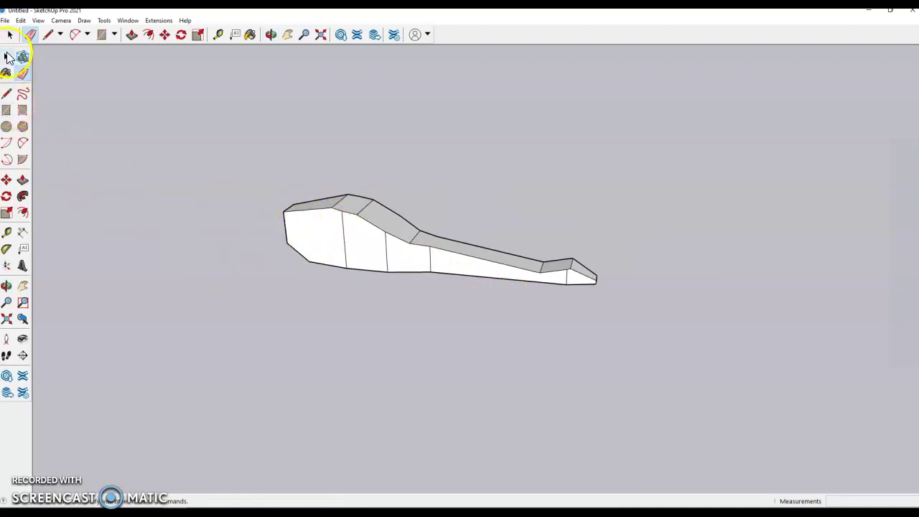
# - Soften the edges of the entire body with smooth normals and an angle between normals of 112.4 degrees
pyautogui.click(6, 57)
pyautogui.moveTo(236, 139); pyautogui.dragTo(730, 384)
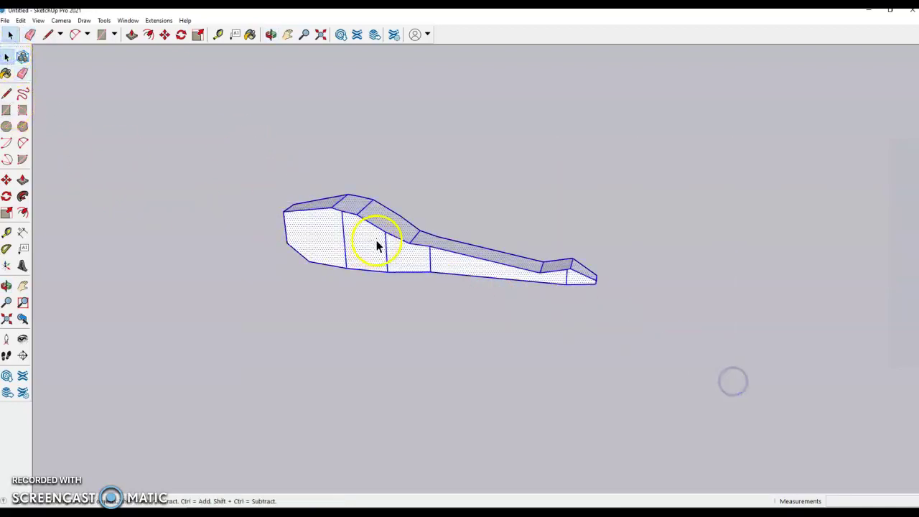
pyautogui.rightClick(400, 251)
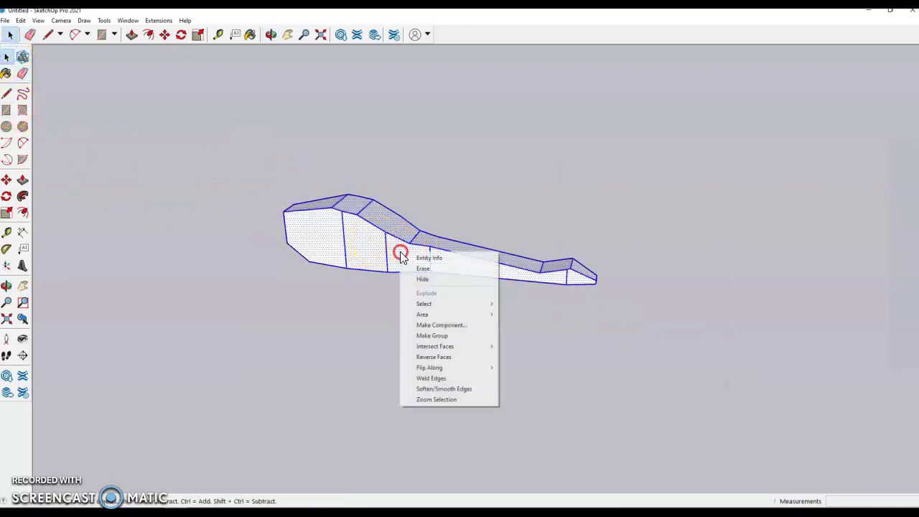
pyautogui.click(463, 390)
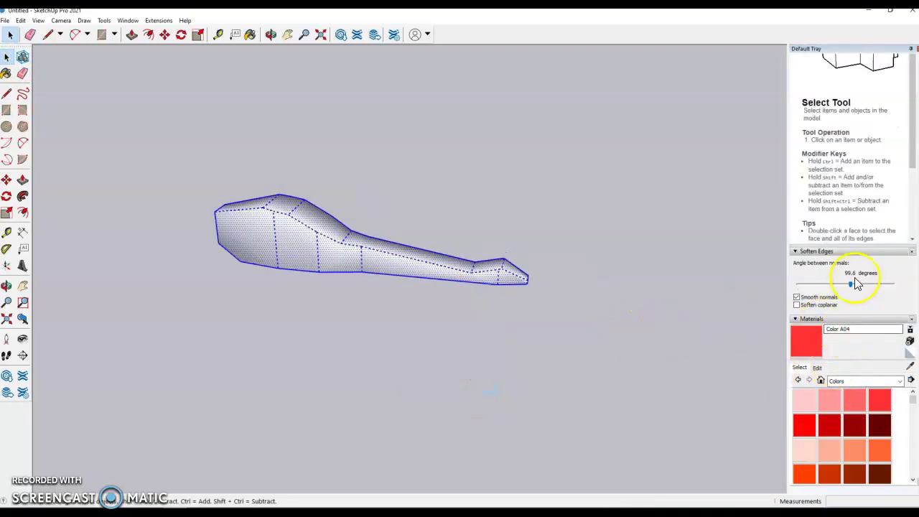
pyautogui.moveTo(853, 288); pyautogui.dragTo(858, 287)
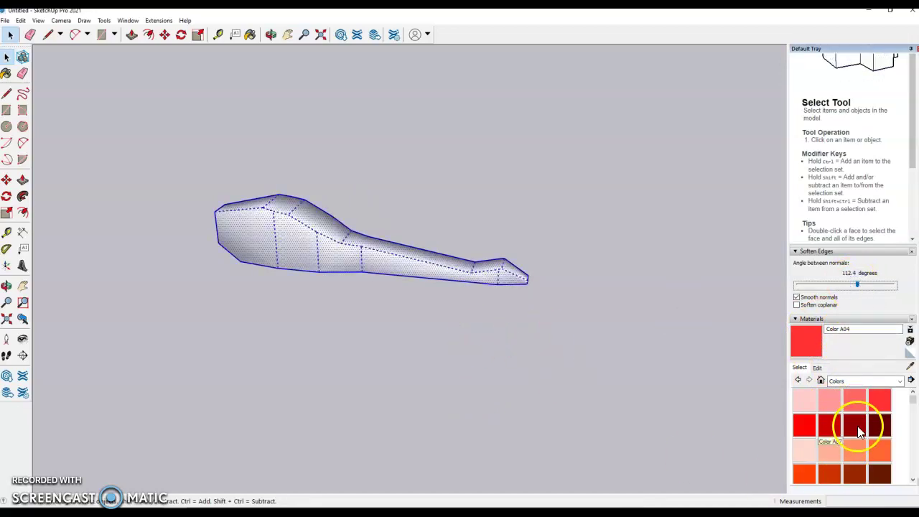
# - Paint the whole selected body with Color A06, replace that with the orange Color B04, and clear the selection
pyautogui.click(833, 431)
pyautogui.click(397, 272)
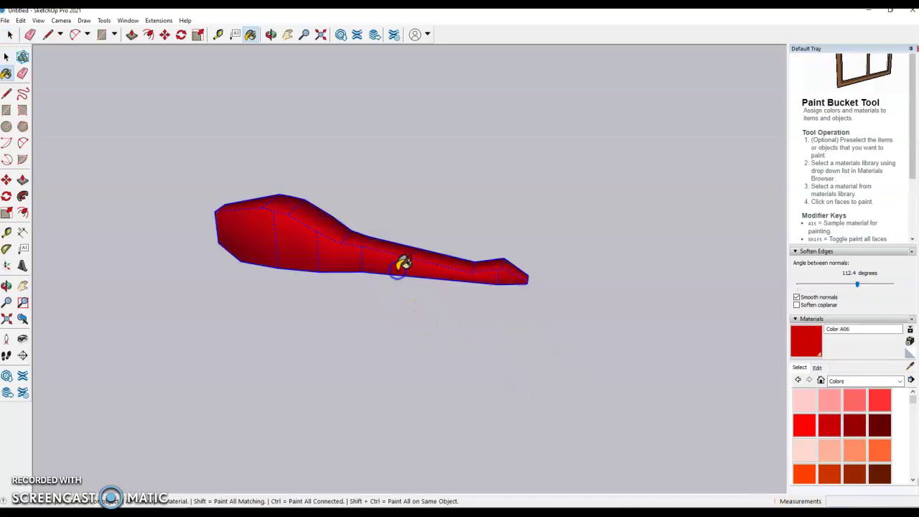
pyautogui.click(873, 452)
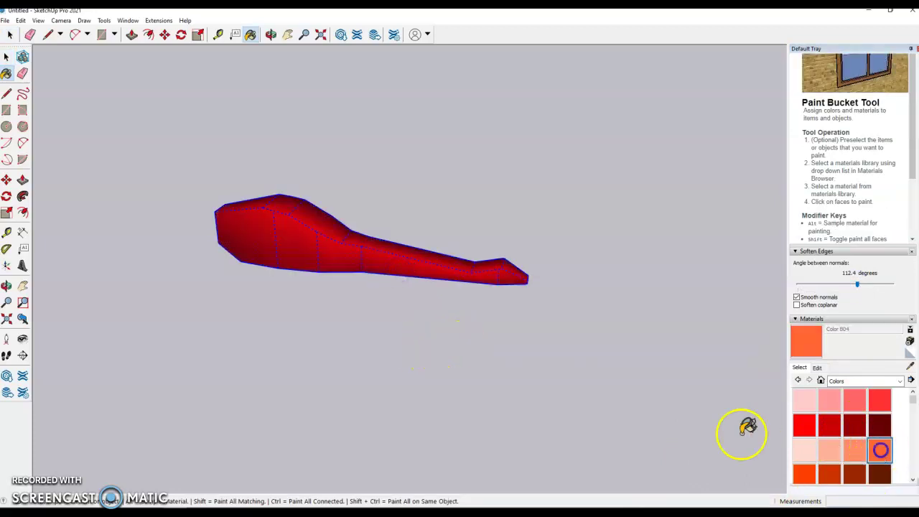
pyautogui.click(435, 268)
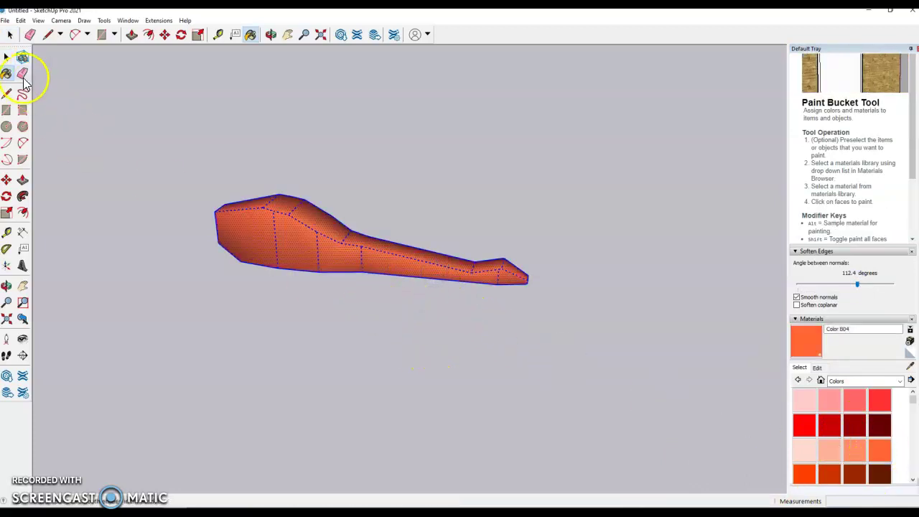
pyautogui.click(6, 57)
pyautogui.click(133, 118)
# - Examine the softened, painted body from its blunt end and from the side
pyautogui.moveTo(430, 325); pyautogui.dragTo(560, 309, button='middle')
pyautogui.scroll(4, 357, 224)
pyautogui.scroll(2, 357, 224)
pyautogui.scroll(-3, 425, 294)
pyautogui.moveTo(301, 296)
pyautogui.mouseDown(button='middle')
pyautogui.moveTo(486, 263)
pyautogui.moveTo(555, 272)
pyautogui.mouseUp(button='middle')
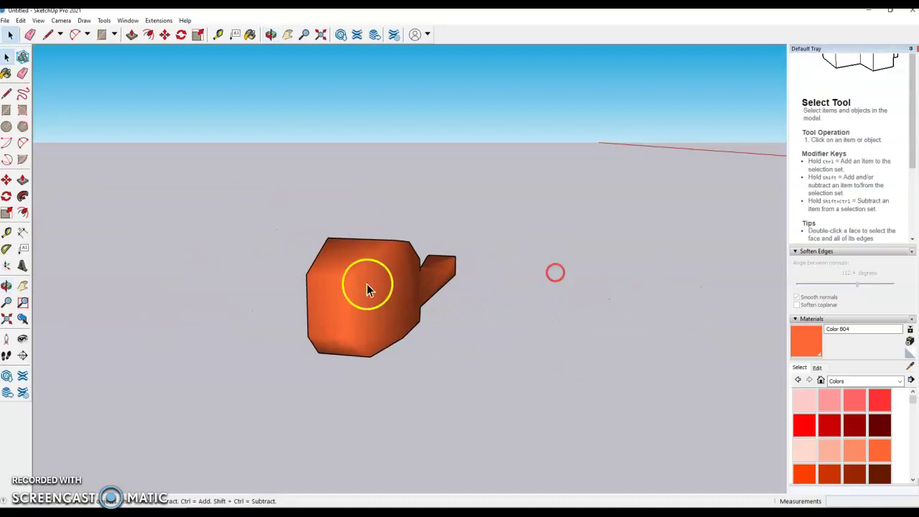
pyautogui.moveTo(412, 332); pyautogui.dragTo(404, 310, button='middle')
pyautogui.moveTo(295, 291); pyautogui.dragTo(386, 285, button='middle')
pyautogui.moveTo(376, 319); pyautogui.dragTo(386, 314, button='middle')
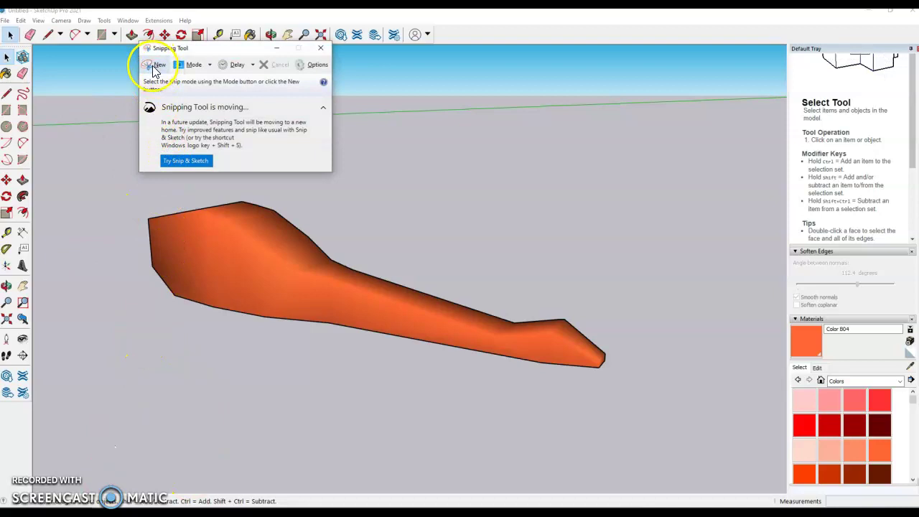
# - Snip the area around the body with Snipping Tool, save it to the Desktop as the PNG file Capture, and return to SketchUp
pyautogui.click(154, 67)
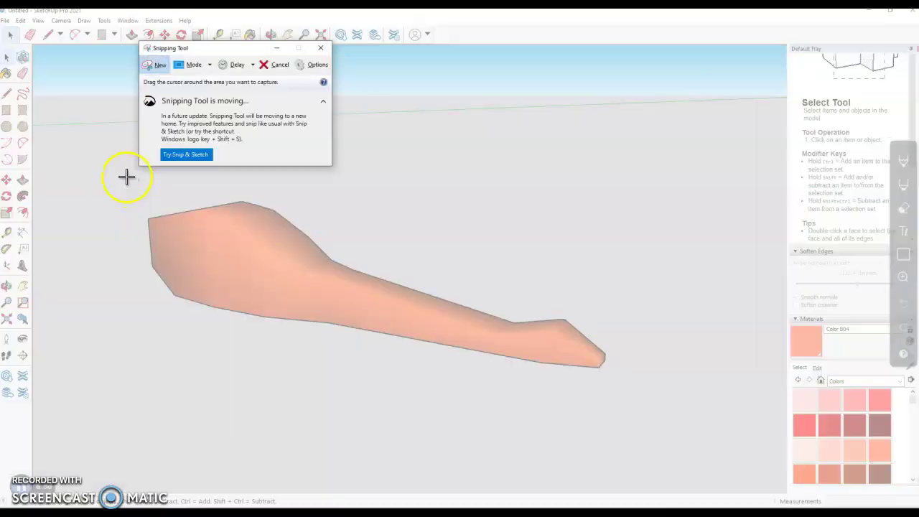
pyautogui.moveTo(119, 163); pyautogui.dragTo(639, 396)
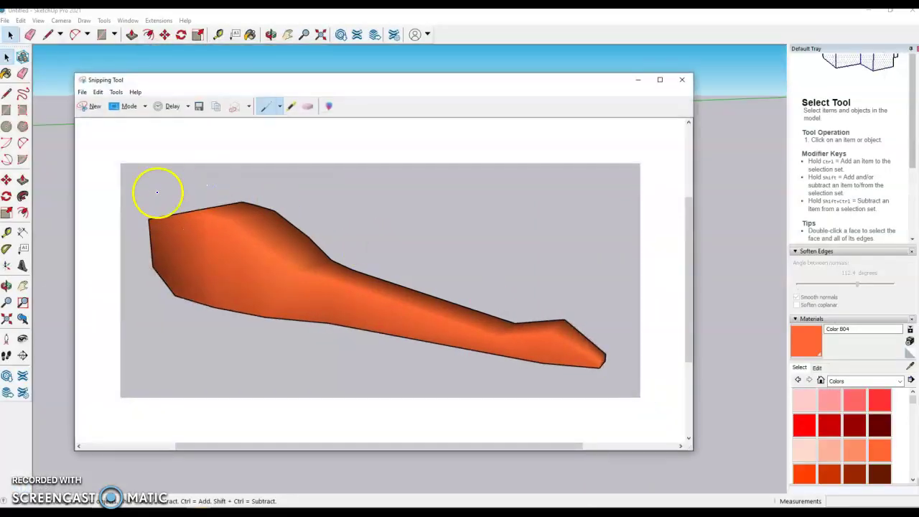
pyautogui.click(83, 93)
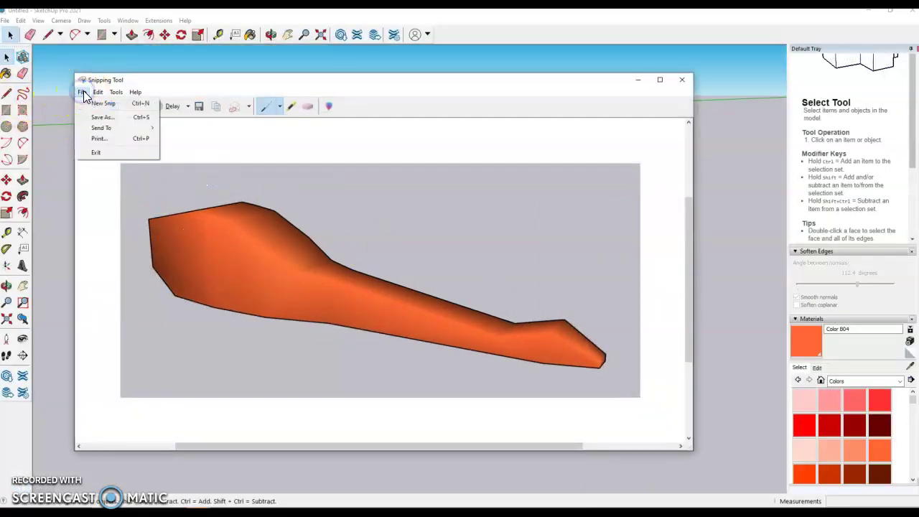
pyautogui.click(102, 117)
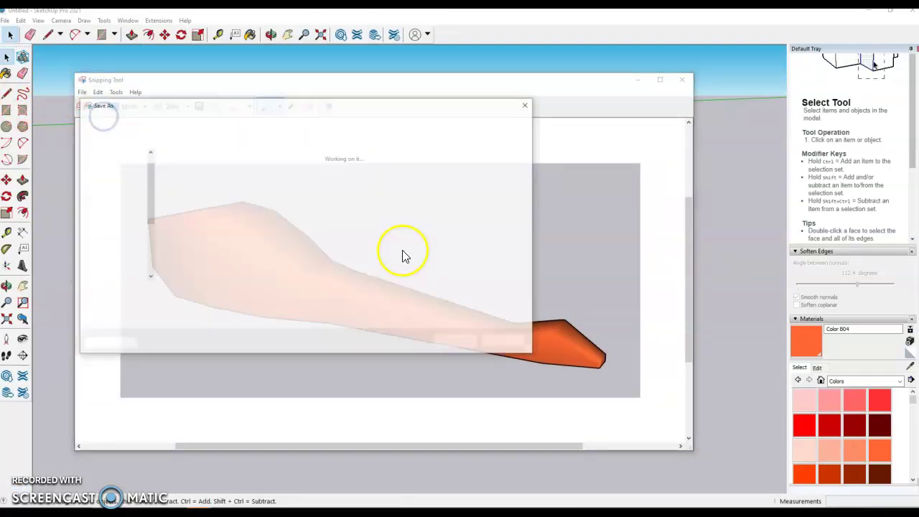
pyautogui.click(113, 152)
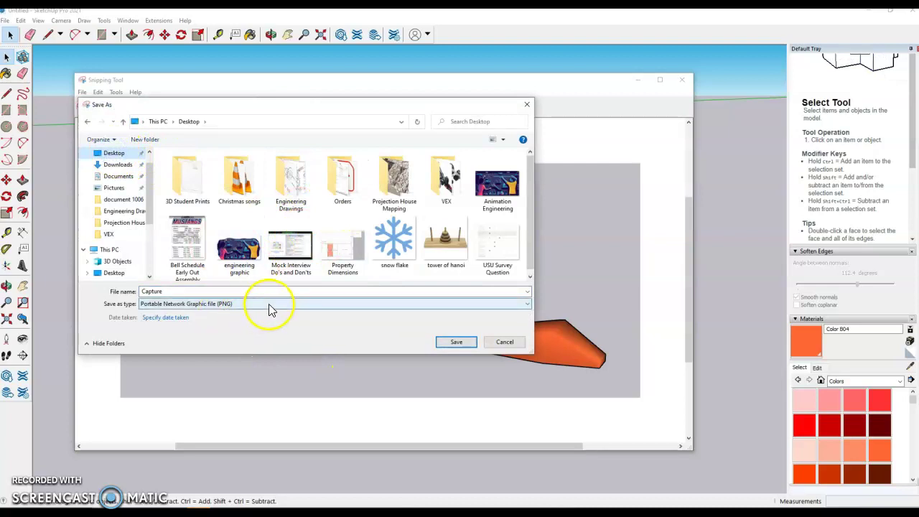
pyautogui.click(466, 342)
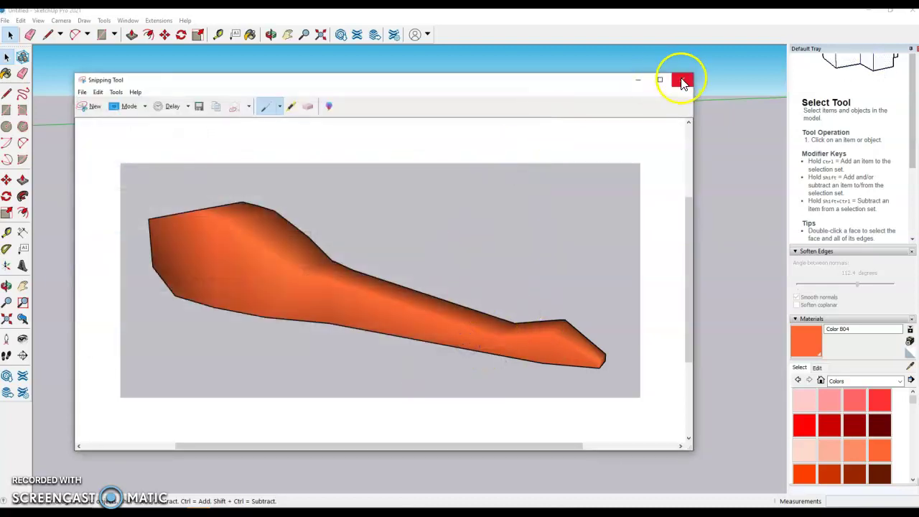
pyautogui.click(681, 79)
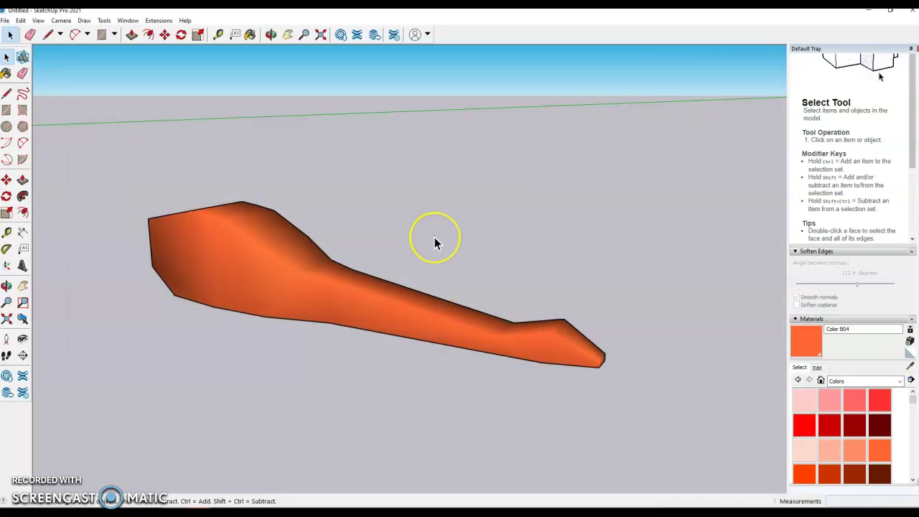